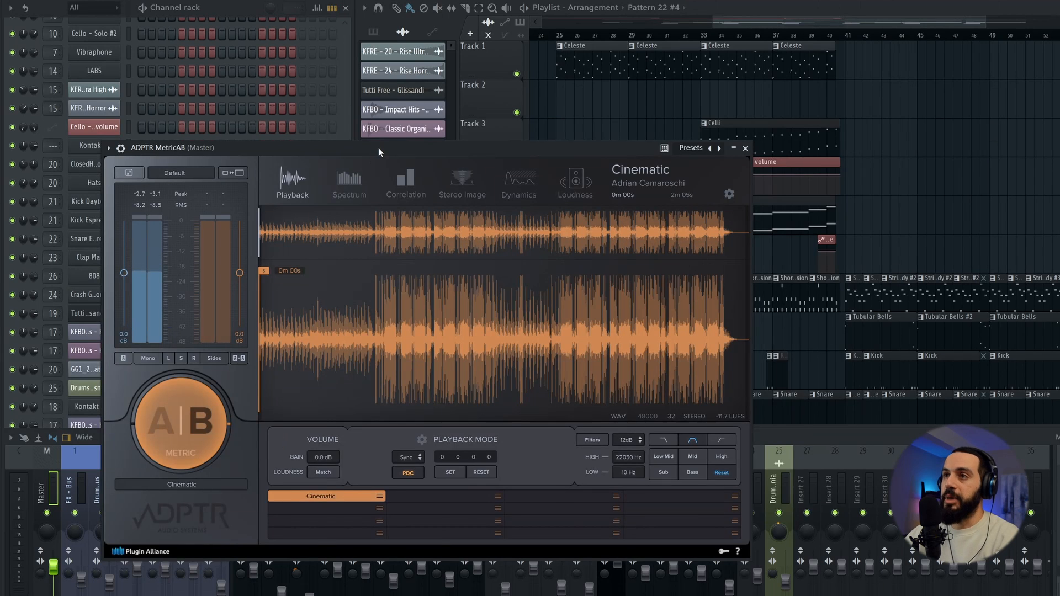
Play the song and compare the mix with the Cinematic reference track in MetricAB, stopping playback at the end
left_click_drag(379, 147, 489, 105)
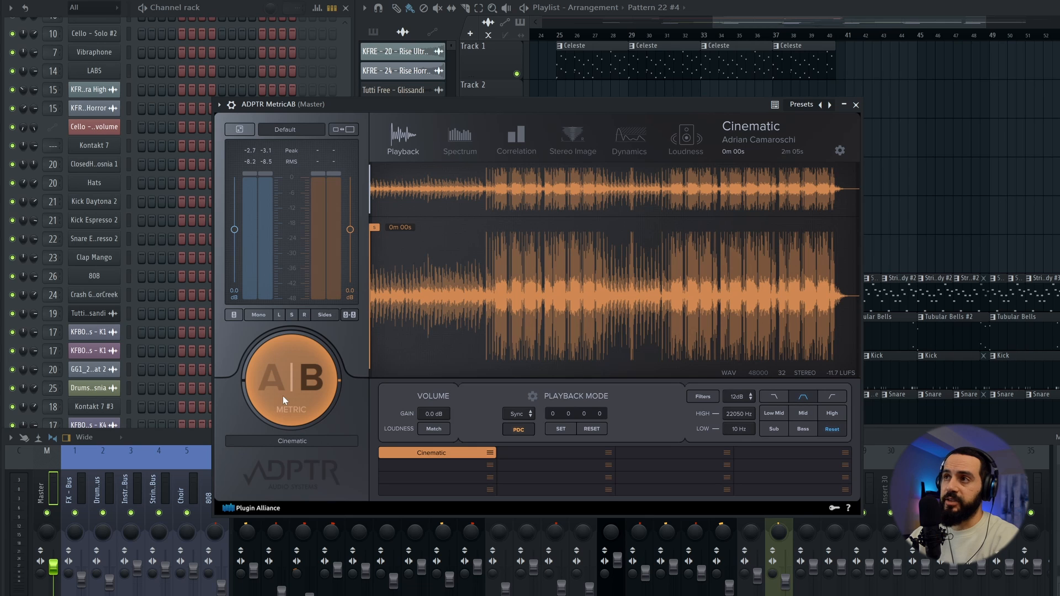
left_click(323, 383)
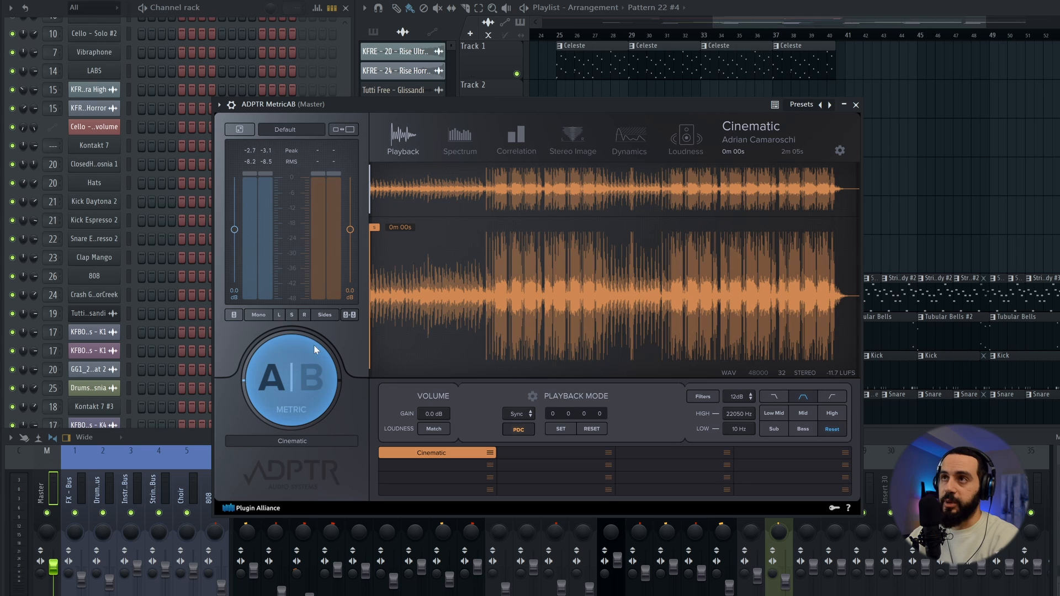
key("space")
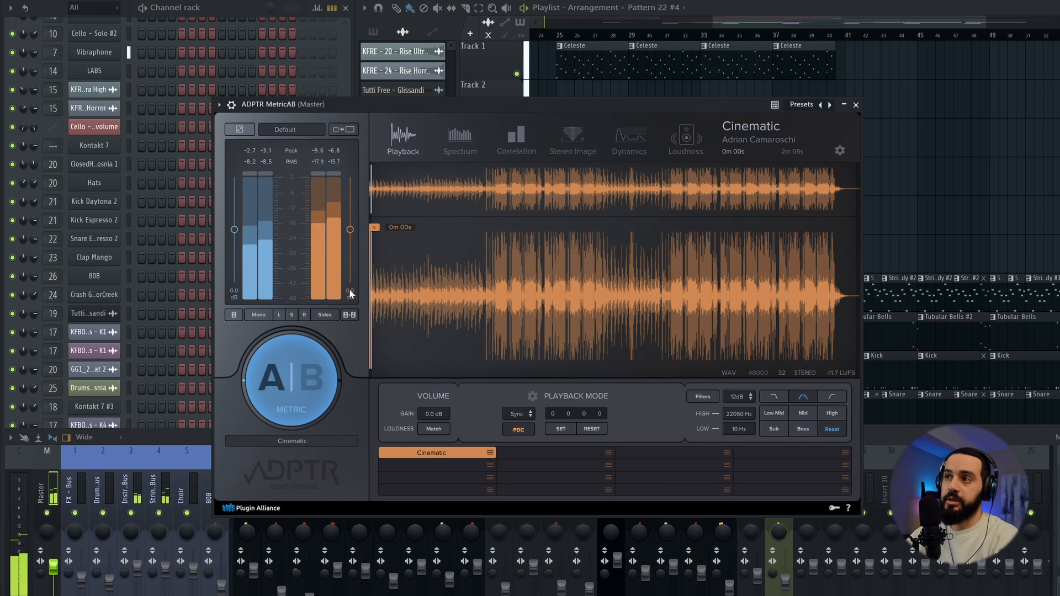
left_click(319, 386)
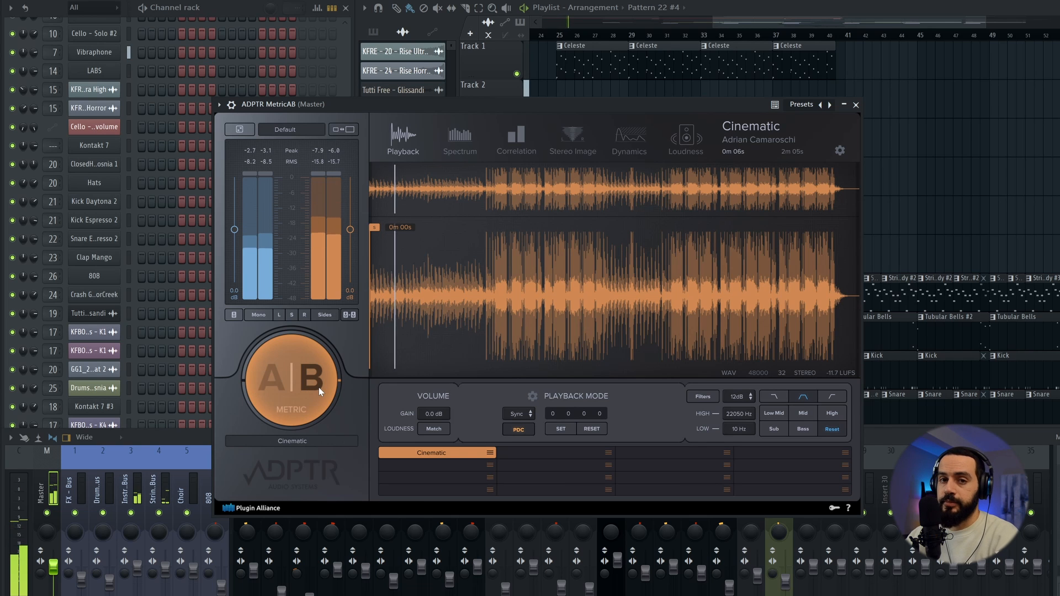
key("space")
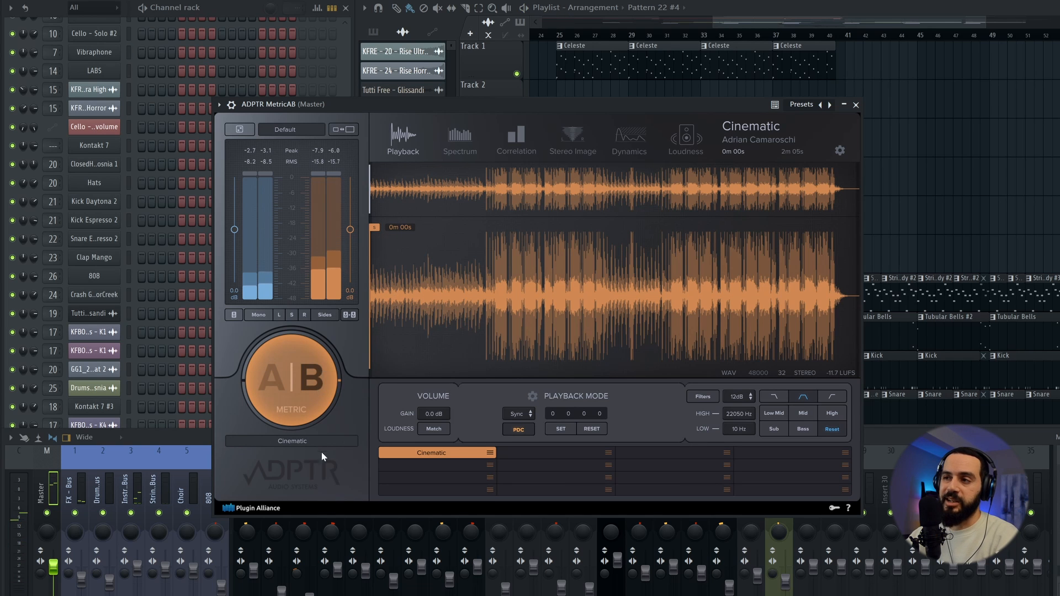
left_click(315, 387)
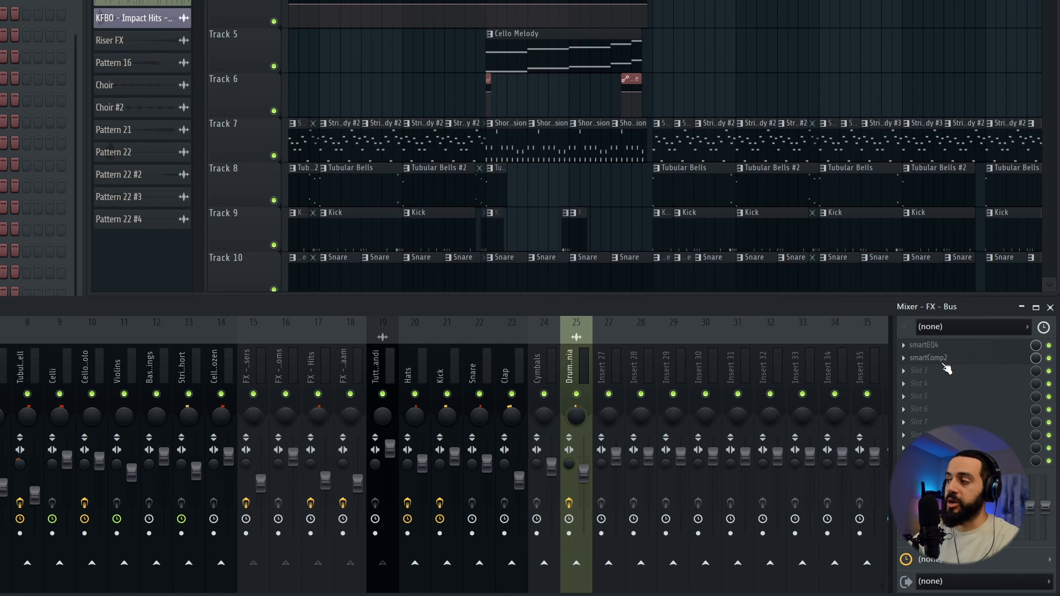
Inspect the smartComp2, smartLimit and smartEQ4 plugins on the Master track, closing each one after viewing
left_click(1, 410)
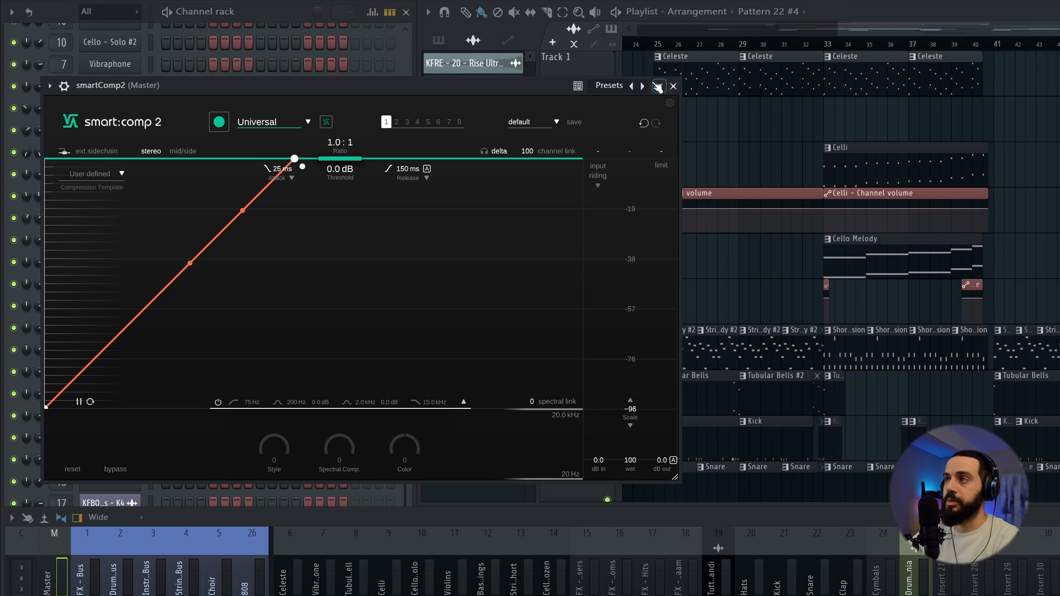
left_click(673, 87)
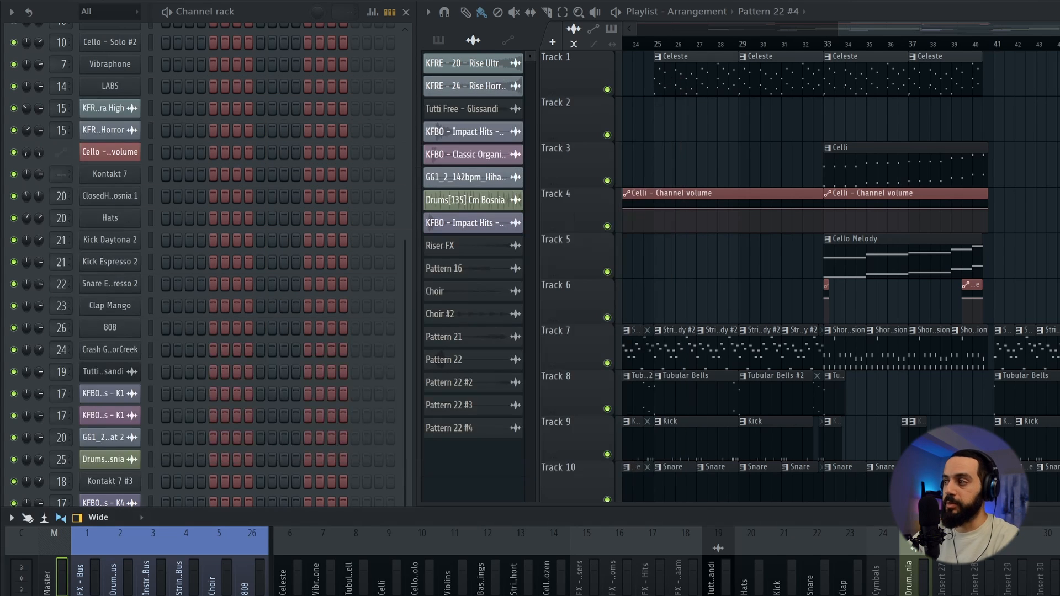
left_click(1055, 580)
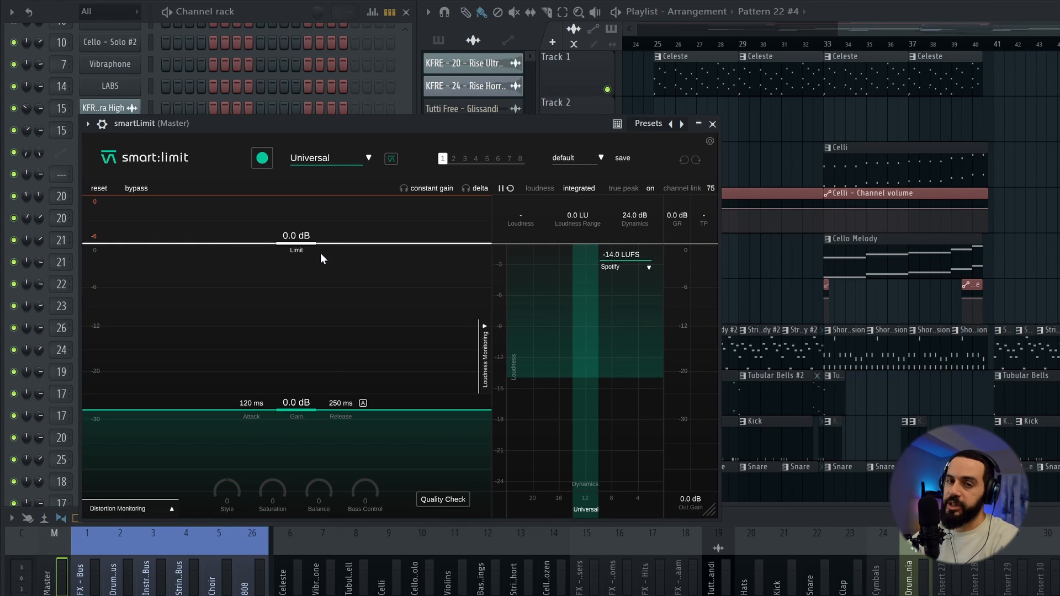
left_click(712, 123)
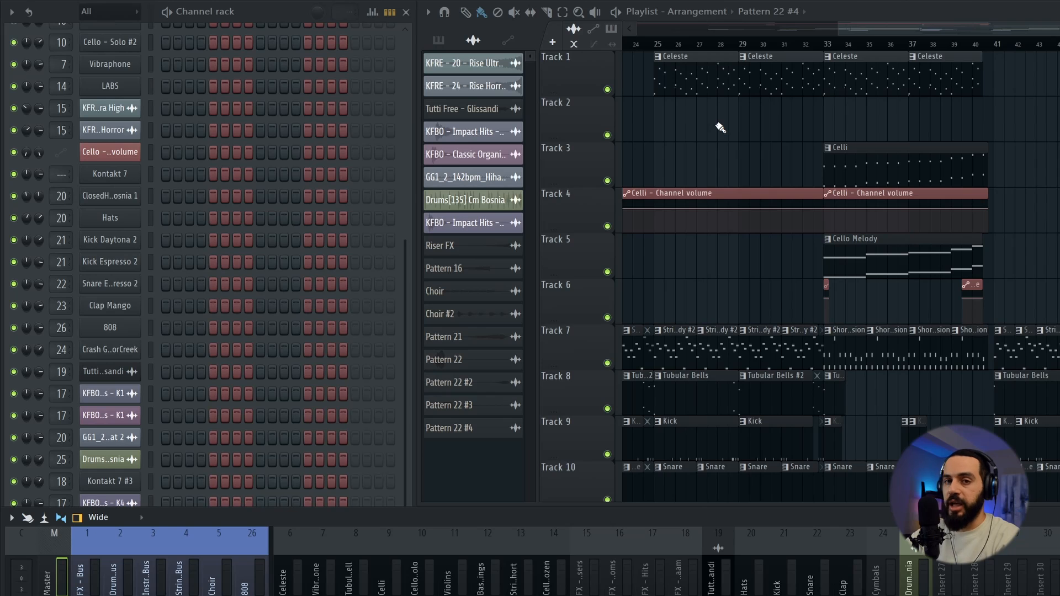
left_click(1056, 552)
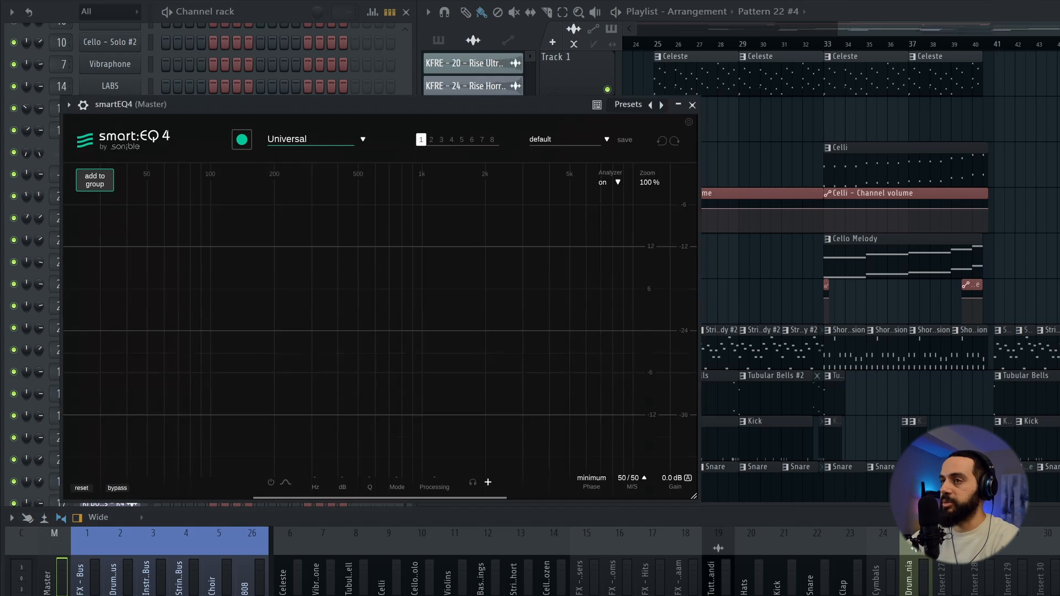
left_click(691, 105)
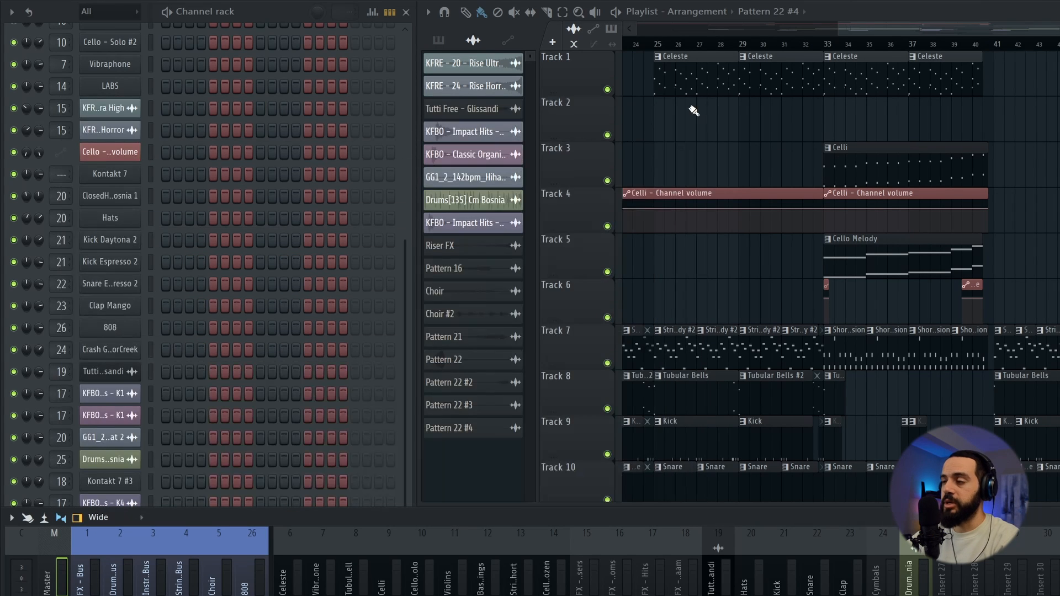
Create a new smartEQ4 group named Bus Group from the instance on the FX - Bus track
left_click(97, 577)
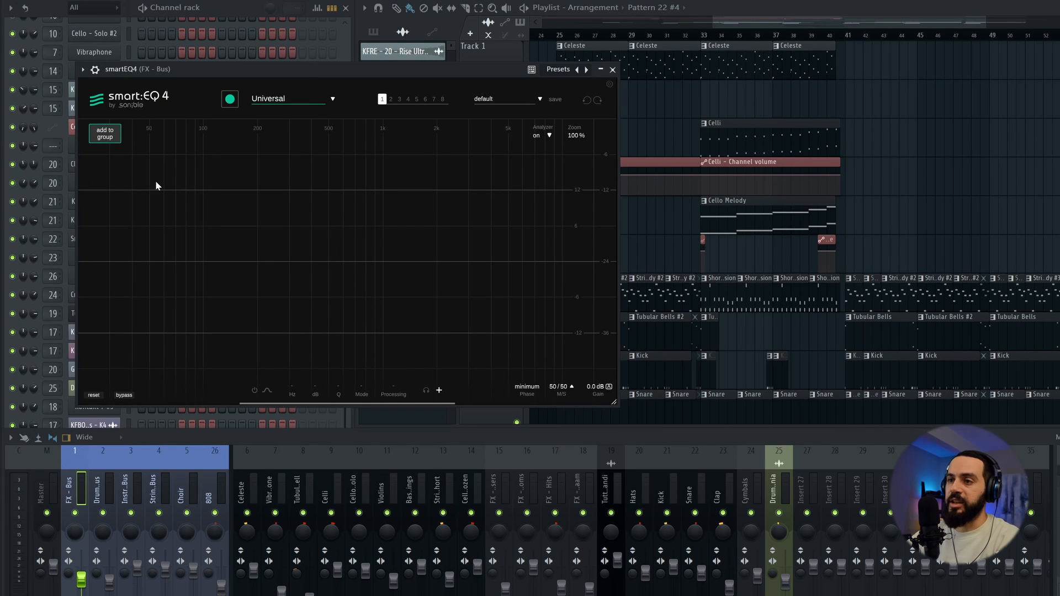
left_click(111, 141)
type("Bus Gro")
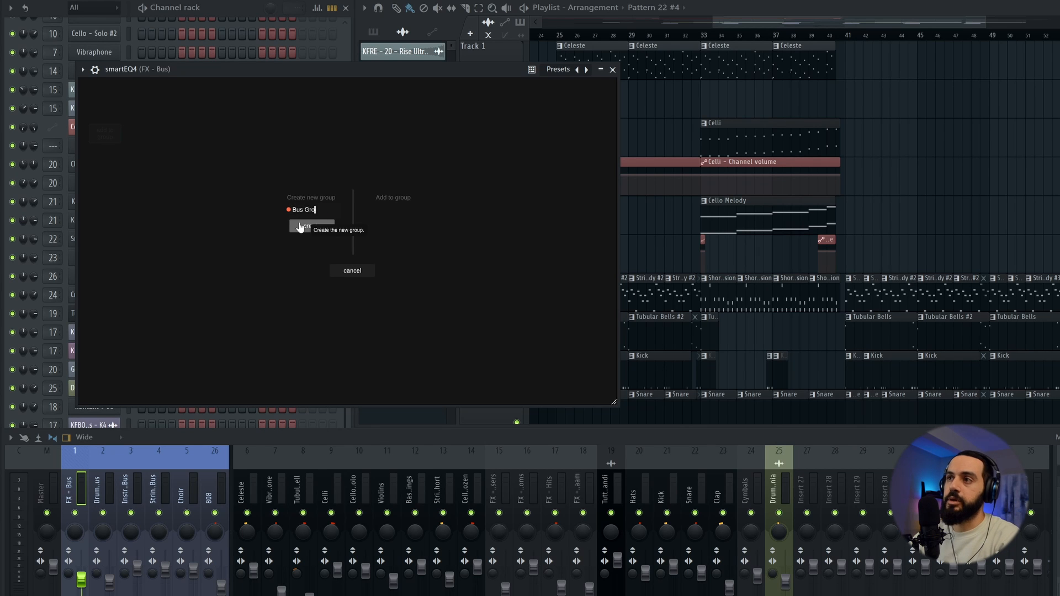
left_click(300, 226)
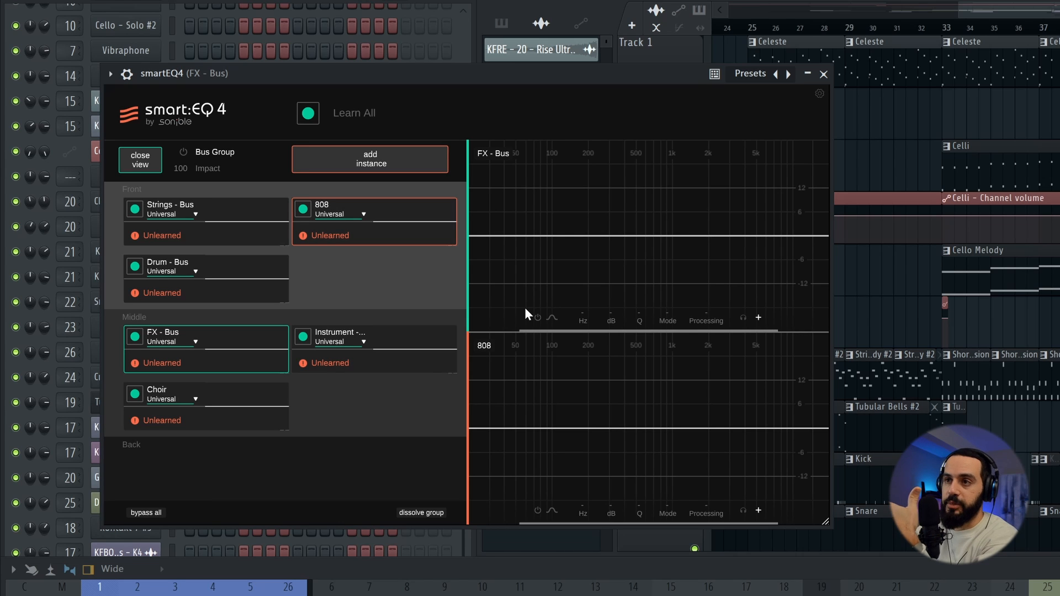
Run Learn All for the Bus Group while playing the arrangement from about bar 17
left_click(308, 113)
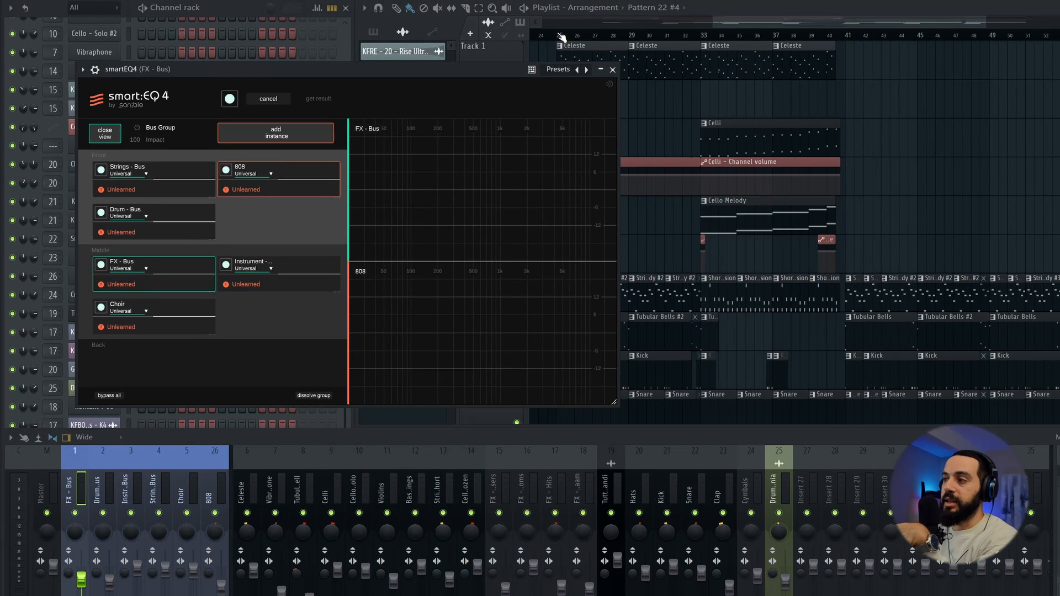
left_click(559, 35)
left_click(595, 25)
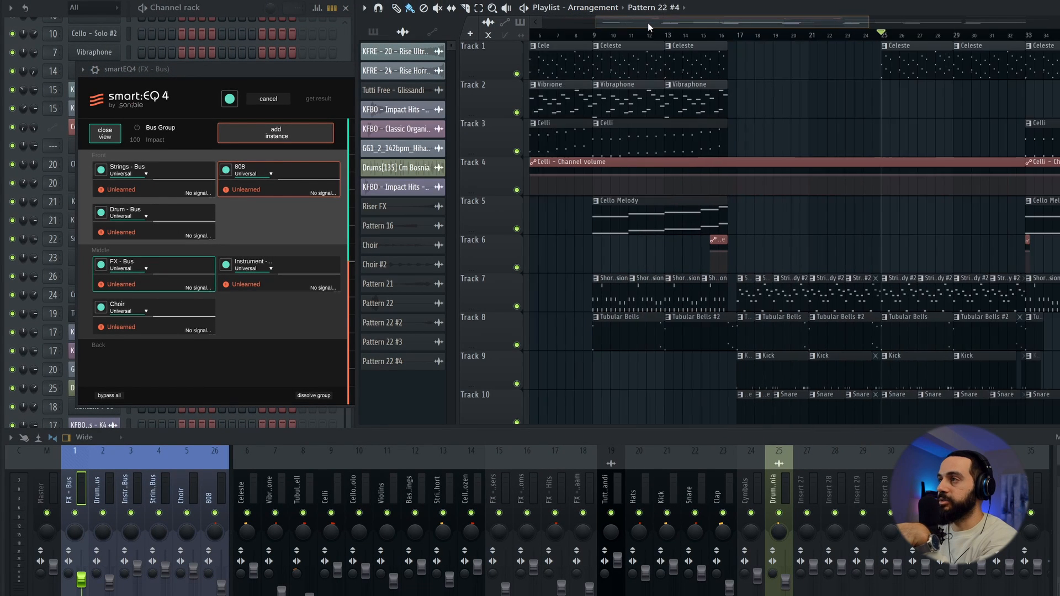
left_click(747, 35)
key("space")
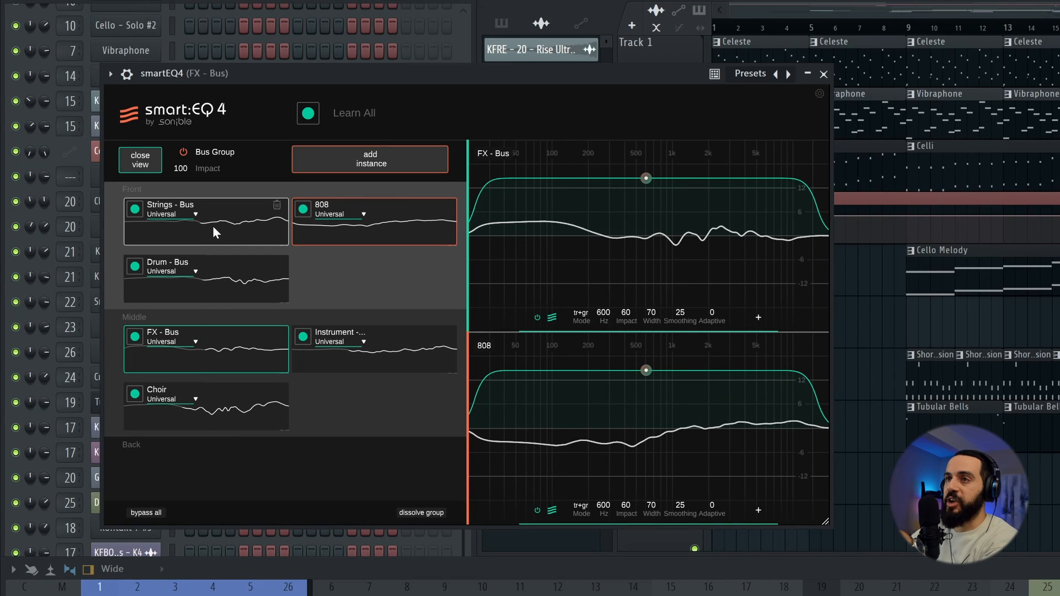
Assign the profiles Strings | Cello to Strings - Bus, Bass to 808, Drums to Drum - Bus and Vocals | High to Choir
left_click(188, 216)
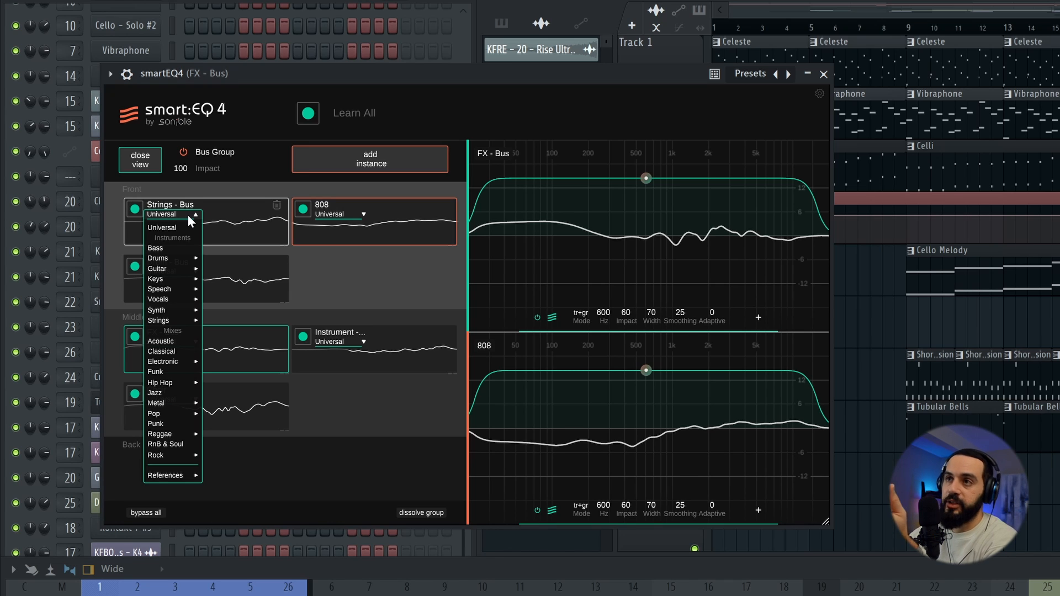
left_click(479, 373)
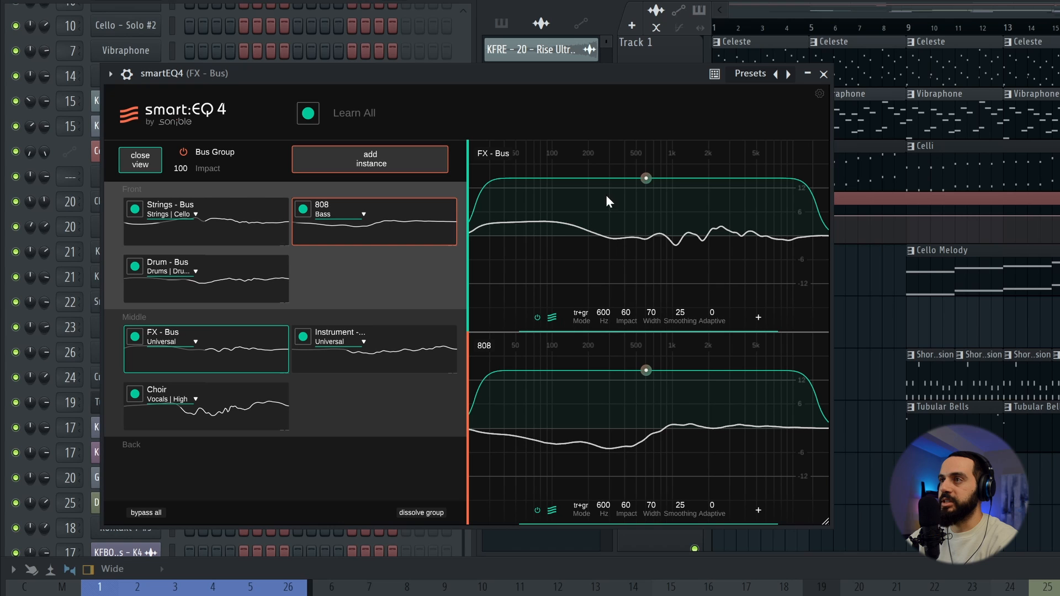
Start playback from about bar 6 and move FX - Bus, Instrument - Bus and Strings - Bus into the group's Back layer
left_click(835, 28)
key("space")
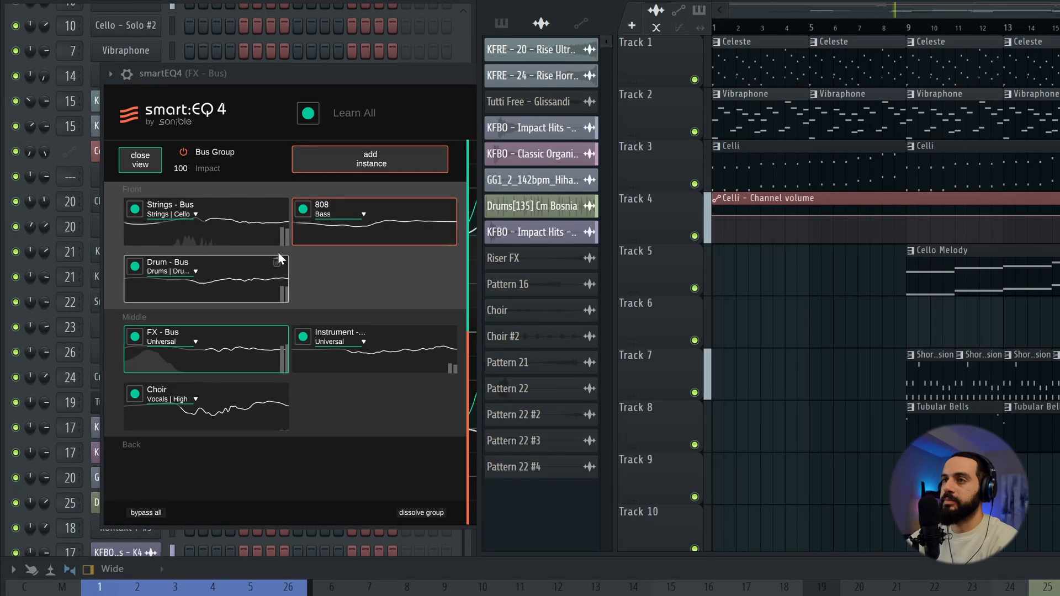
left_click(357, 99)
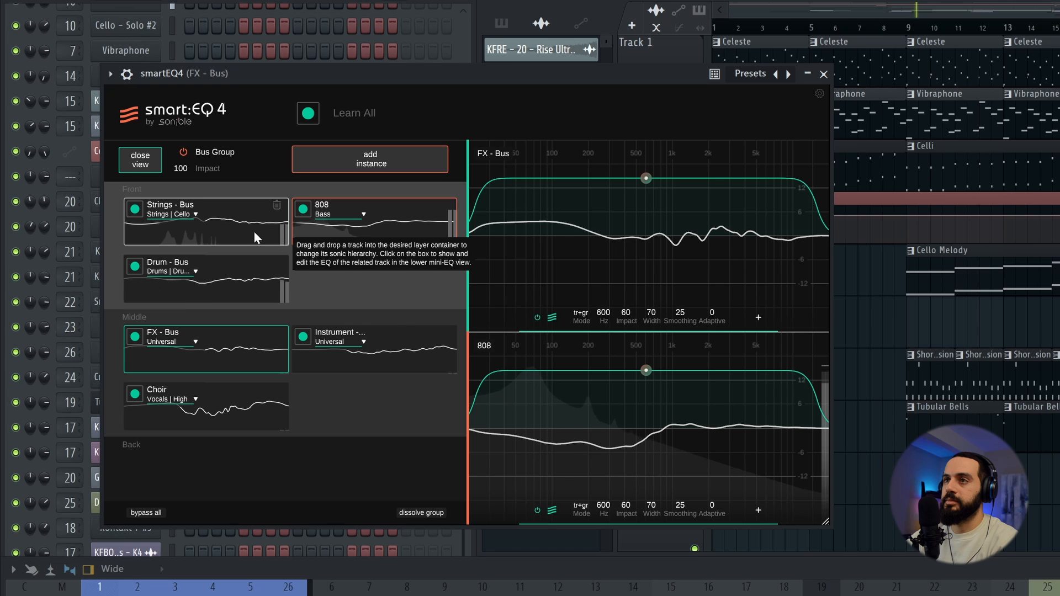
left_click(240, 235)
left_click_drag(239, 234, 414, 434)
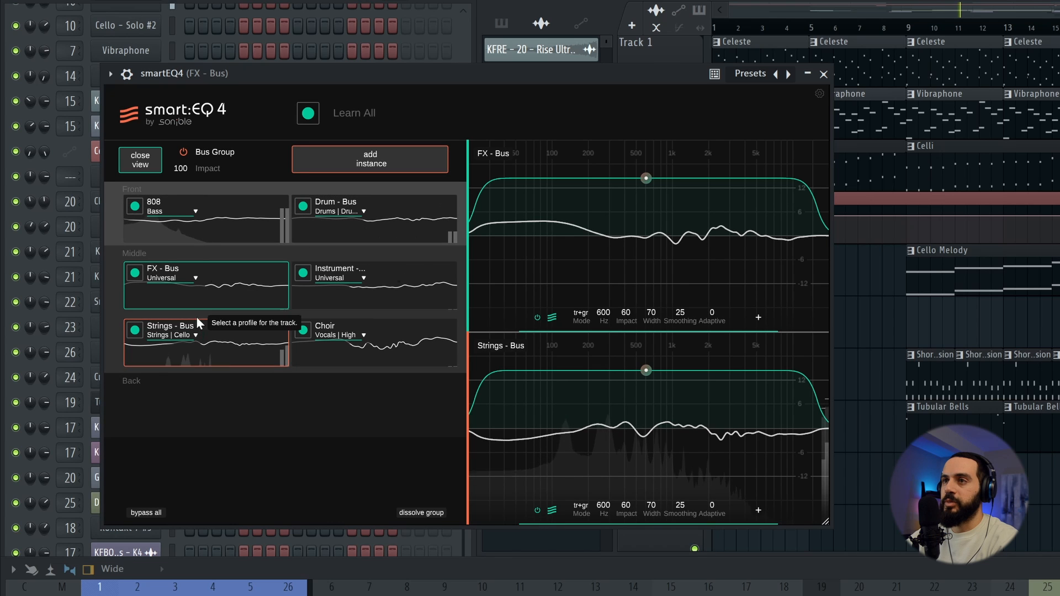
left_click_drag(220, 337, 220, 412)
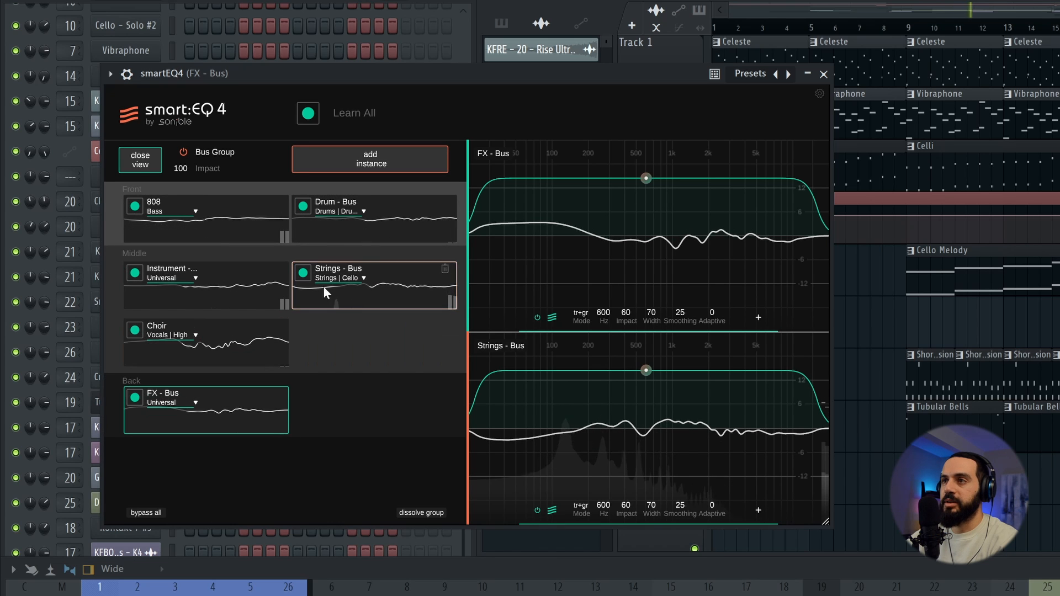
left_click_drag(205, 312, 350, 433)
left_click_drag(170, 280, 206, 370)
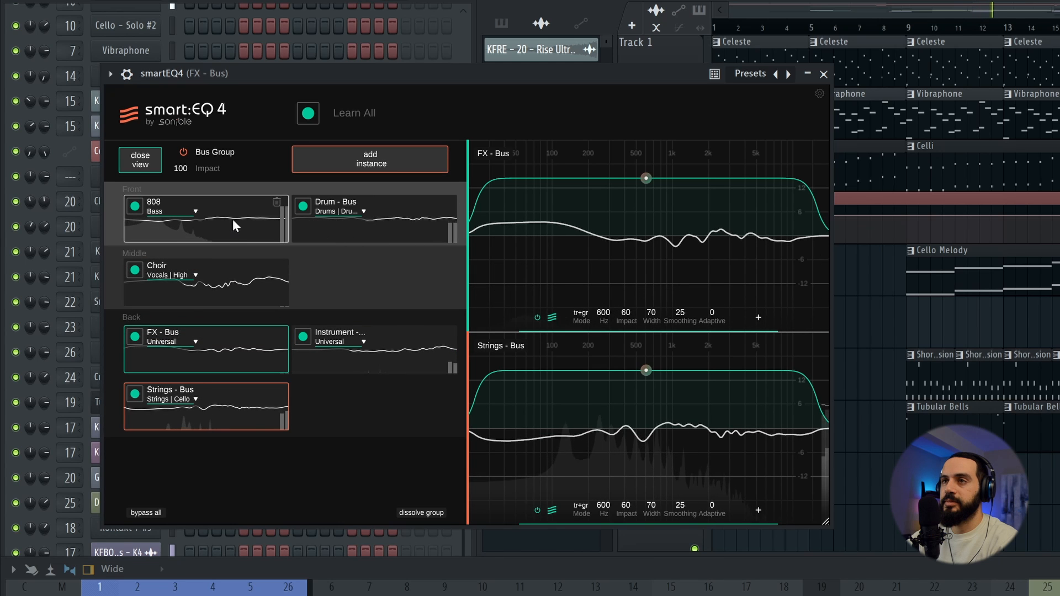
Move Drum - Bus and Strings - Bus into the Middle layer, keeping Choir there as well
left_click_drag(295, 234, 348, 287)
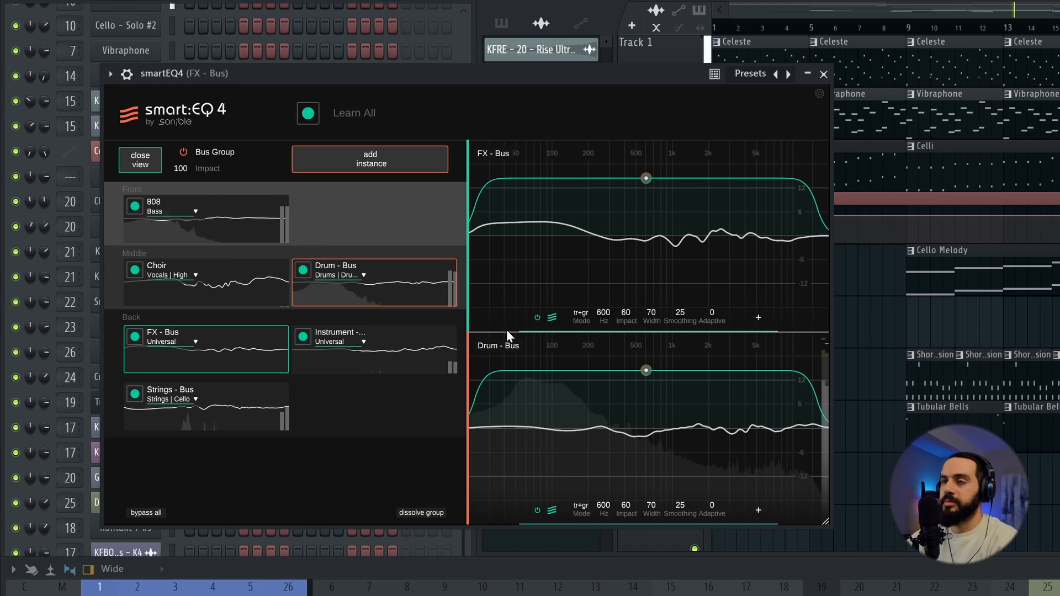
left_click_drag(250, 387, 217, 303)
left_click(171, 335)
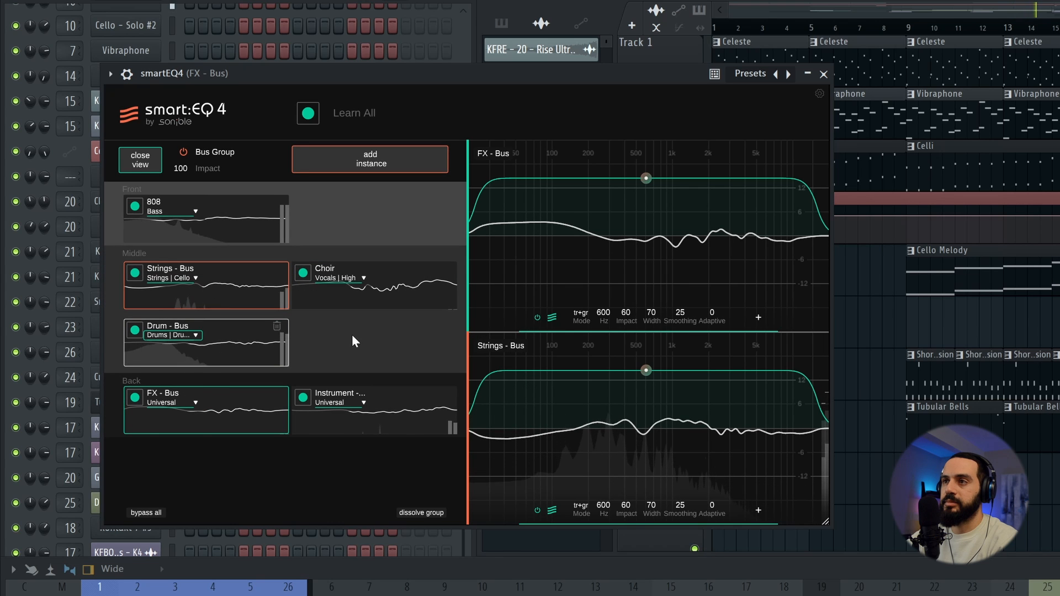
left_click_drag(350, 299, 370, 412)
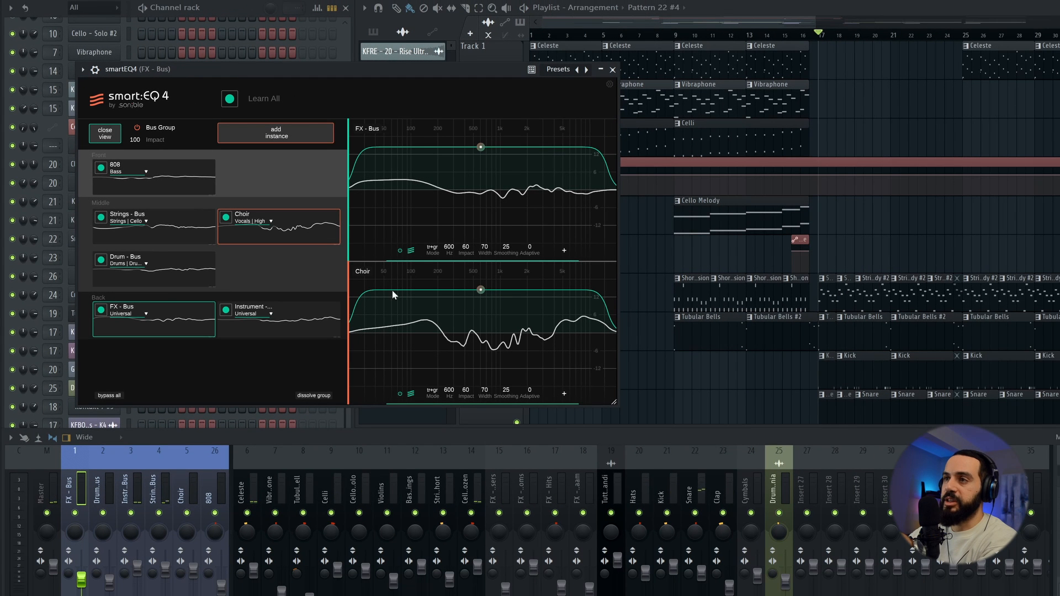
Open smartEQ4 on the Strings - Bus mixer track instead of FX - Bus and show the 808's EQ beneath the strings' curve
left_click(207, 190)
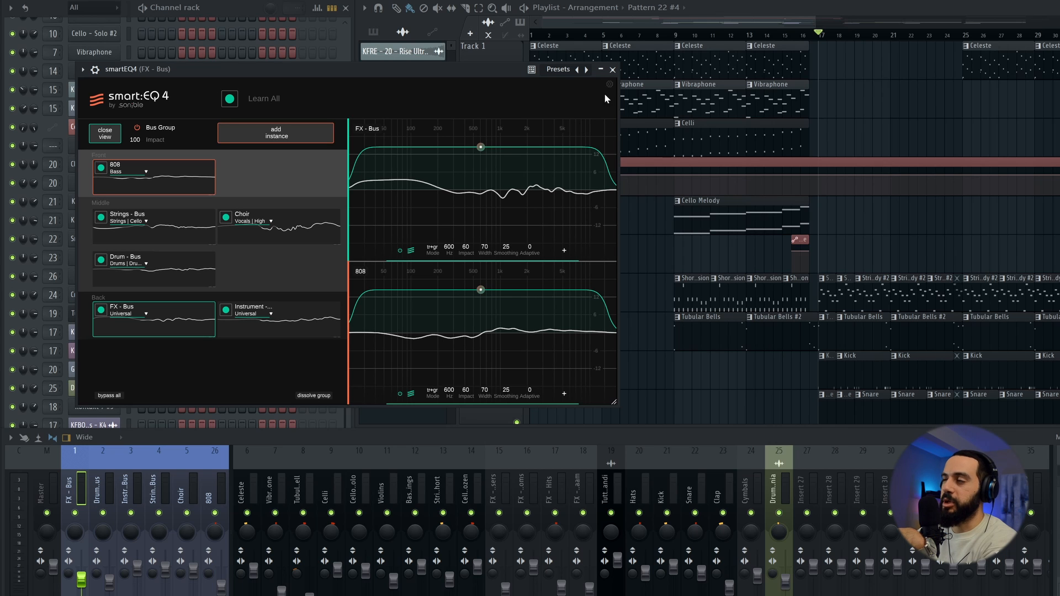
left_click(612, 70)
left_click(159, 489)
left_click(1058, 475)
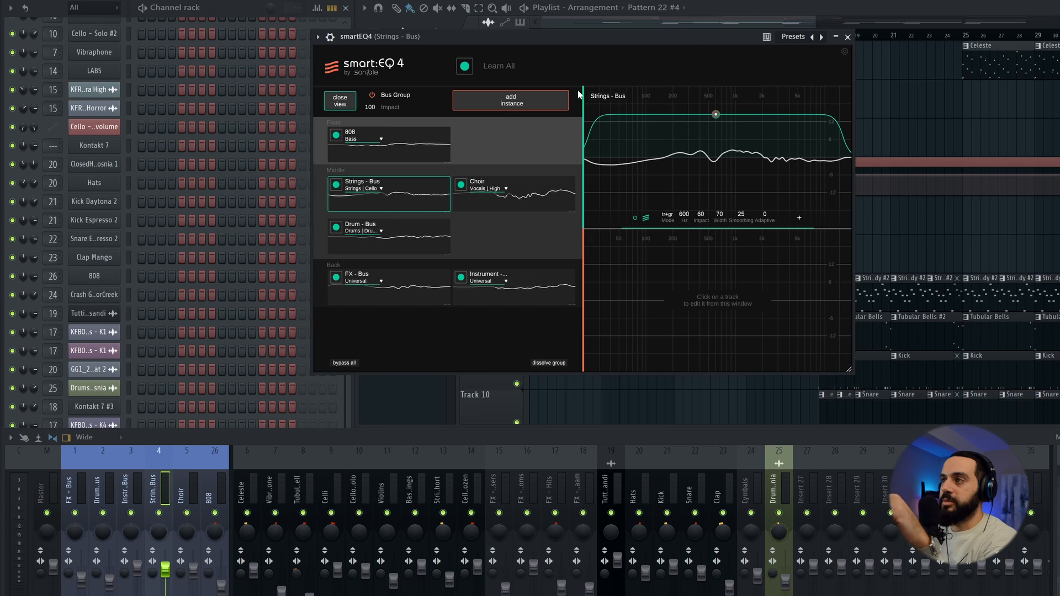
left_click_drag(610, 36, 488, 43)
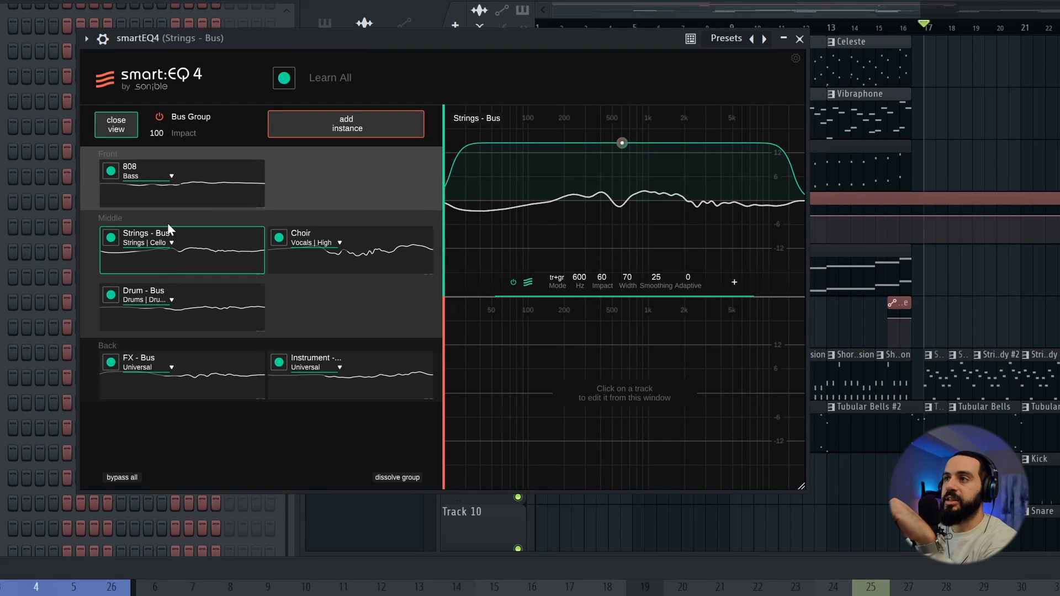
left_click(257, 157)
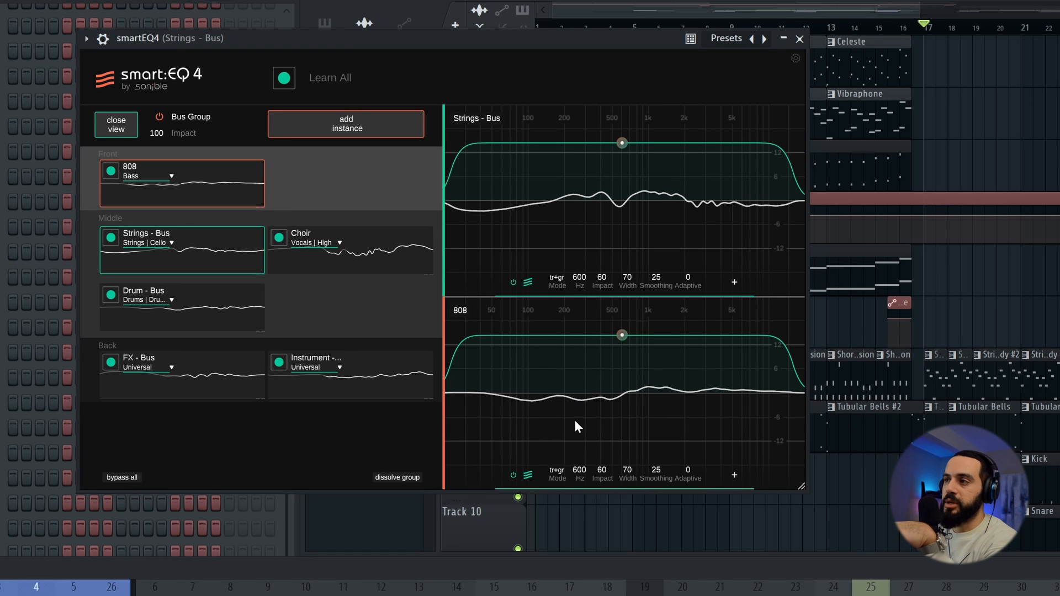
View the Strings - Bus EQ on its own, return to the group view and move Strings - Bus into the Front layer
left_click(115, 126)
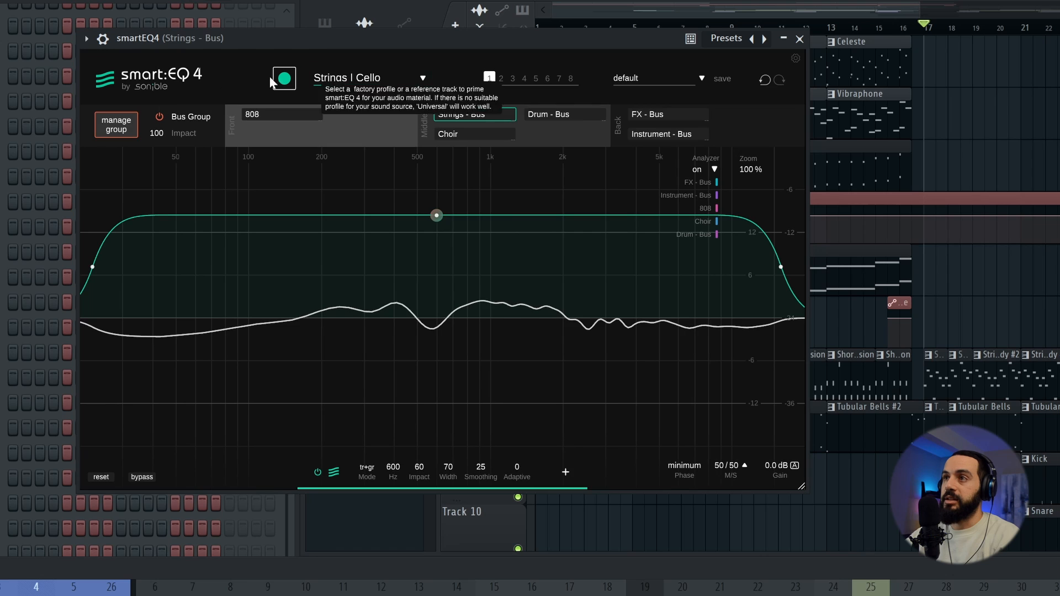
left_click(116, 124)
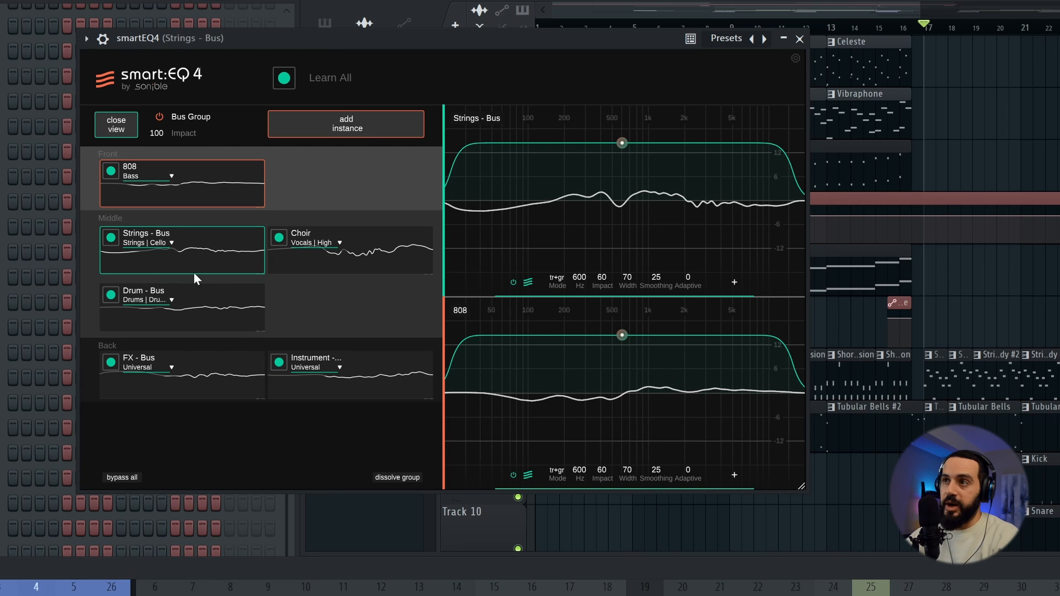
left_click_drag(217, 267, 375, 196)
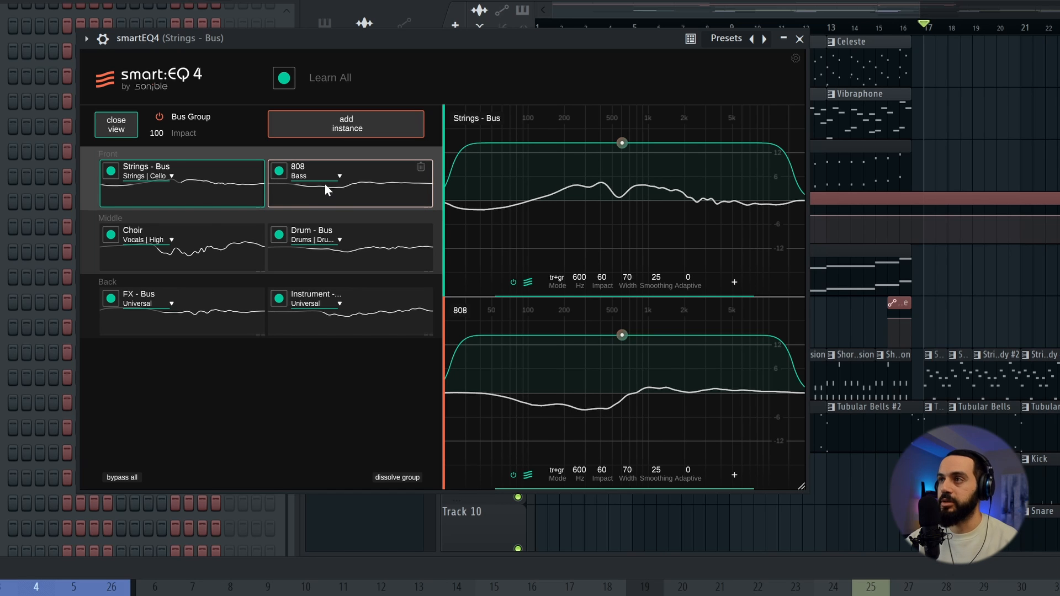
Move Strings - Bus from the group's Front layer to the Middle layer
left_click_drag(195, 204, 250, 252)
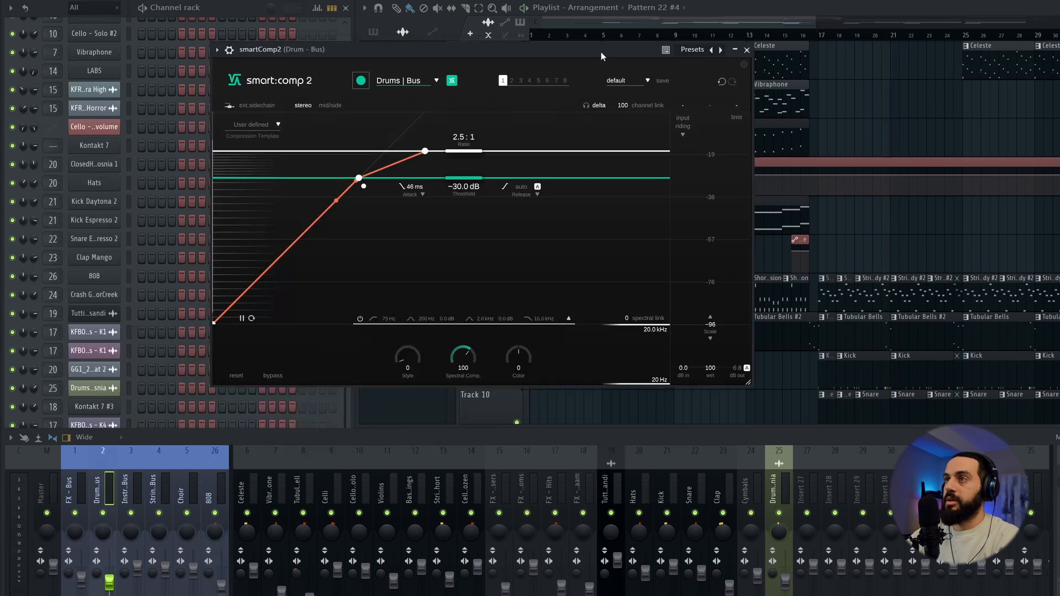
Reposition the Drum - Bus smartComp2 window and view its available profiles, keeping Drums | Bus
left_click_drag(600, 52, 602, 92)
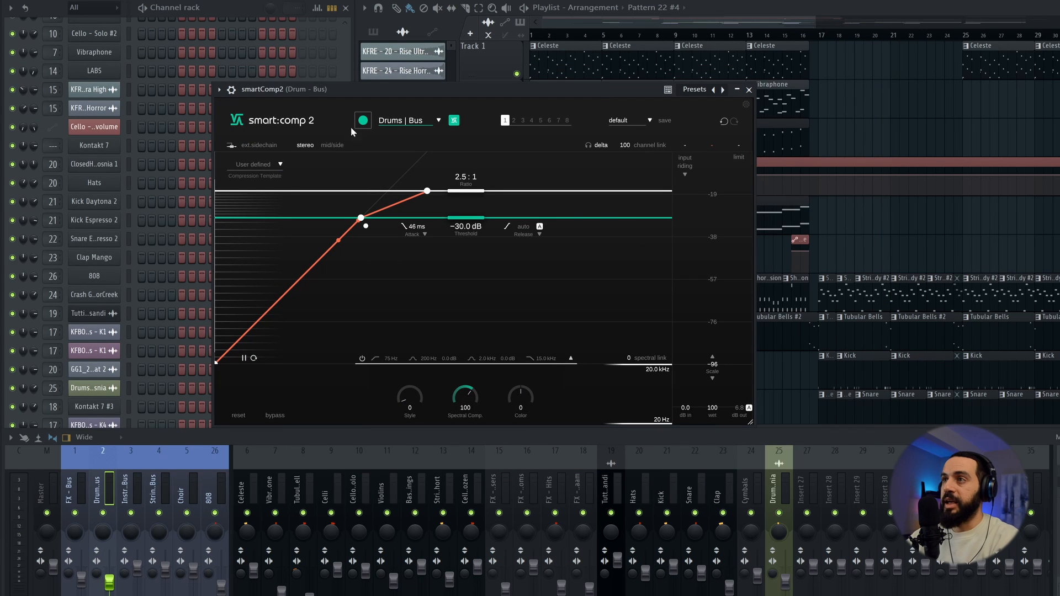
left_click(396, 123)
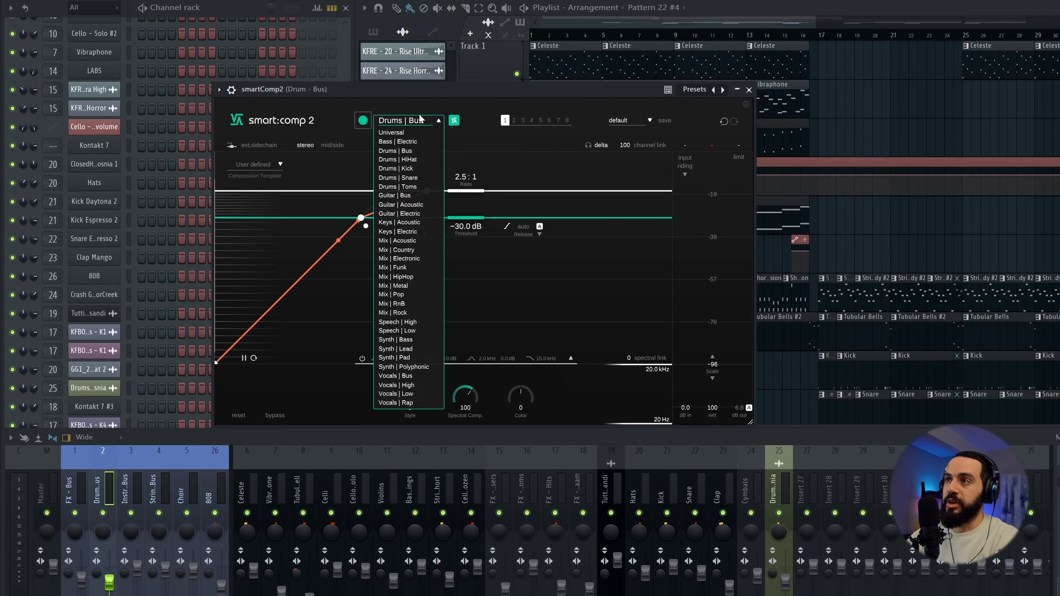
left_click(272, 94)
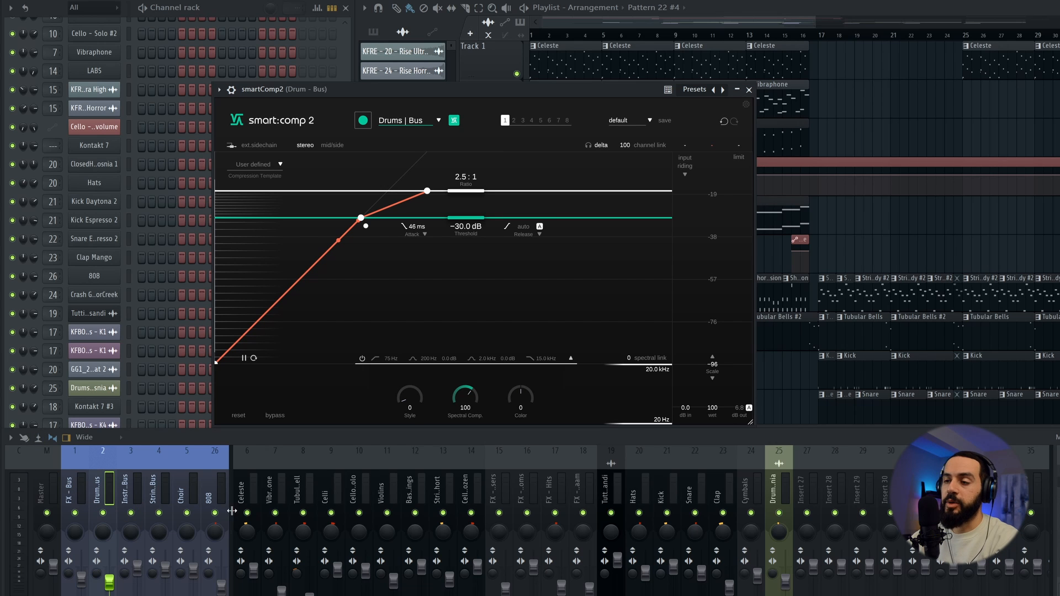
Play the track from about bar 17 to watch the Drum - Bus smartComp2 at work, and close the compressor
left_click(138, 508)
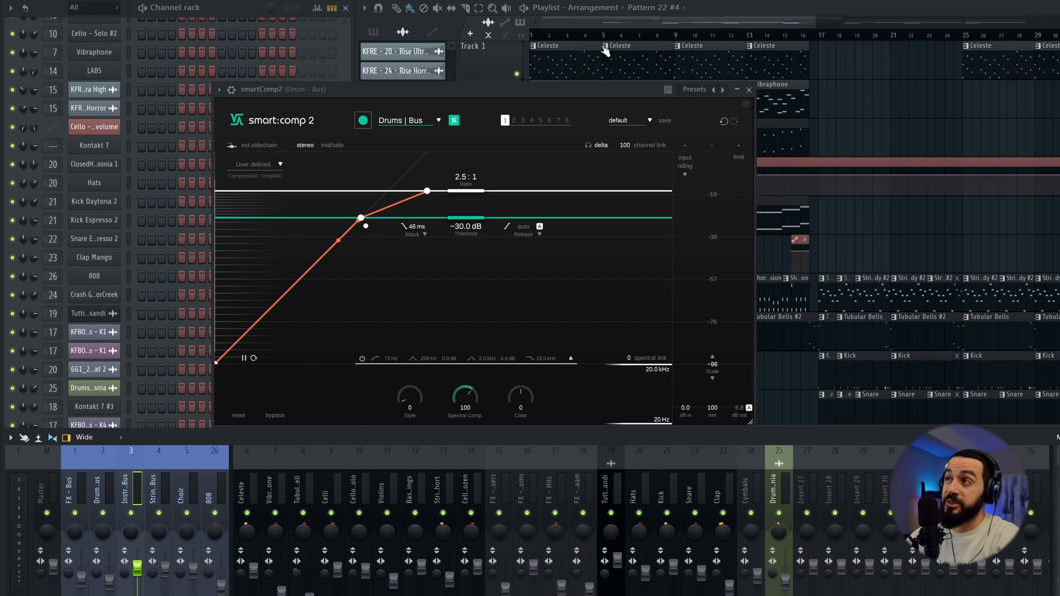
left_click(557, 35)
left_click(677, 35)
left_click(822, 36)
key("space")
left_click(333, 92)
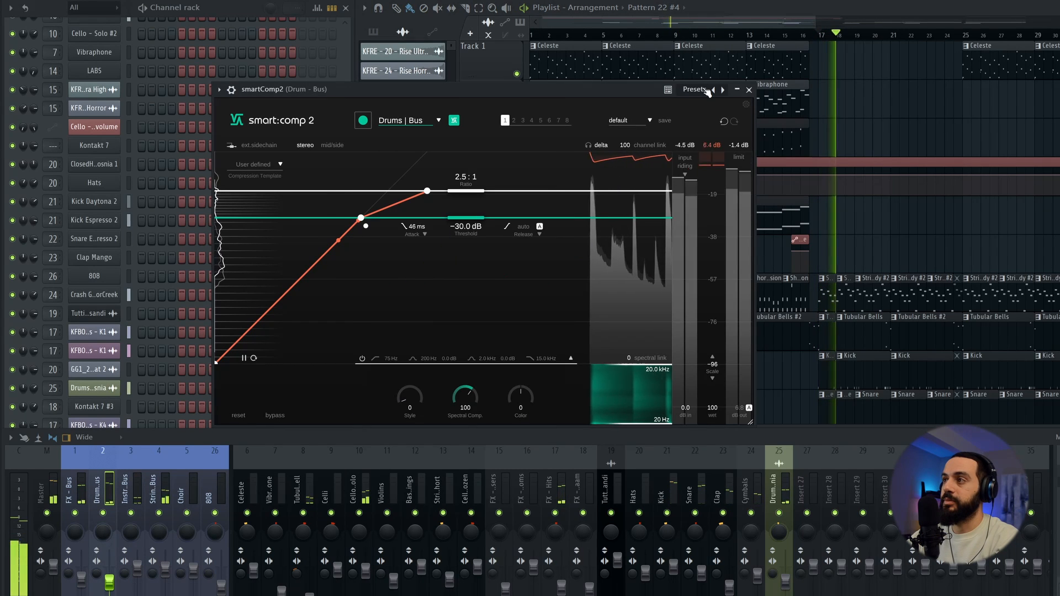
left_click(749, 90)
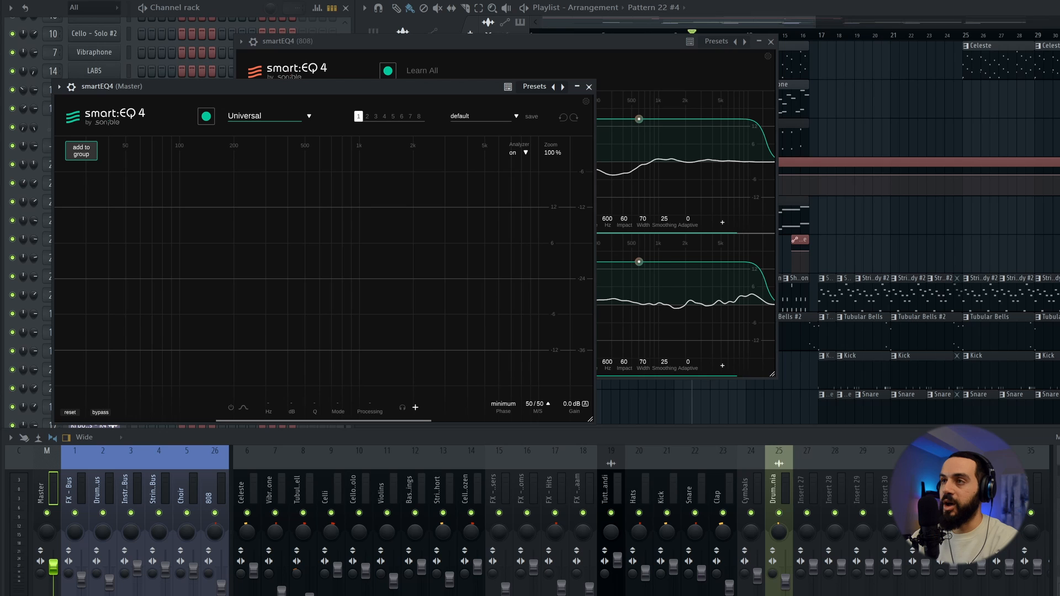
Set the Master smartEQ4 profile to Hip Hop | Trap
left_click(262, 118)
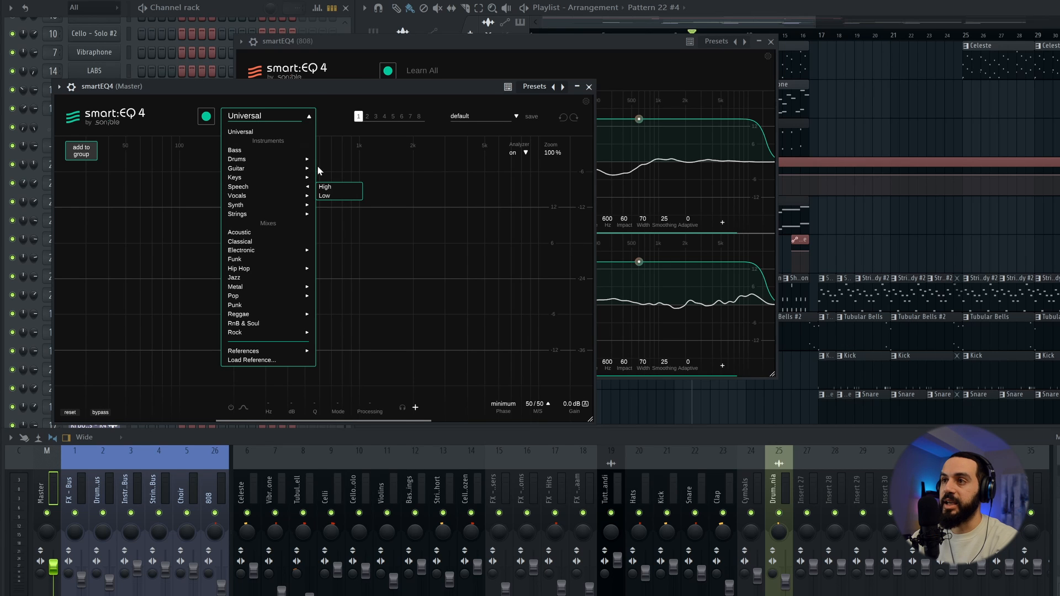
mouse_move(275, 269)
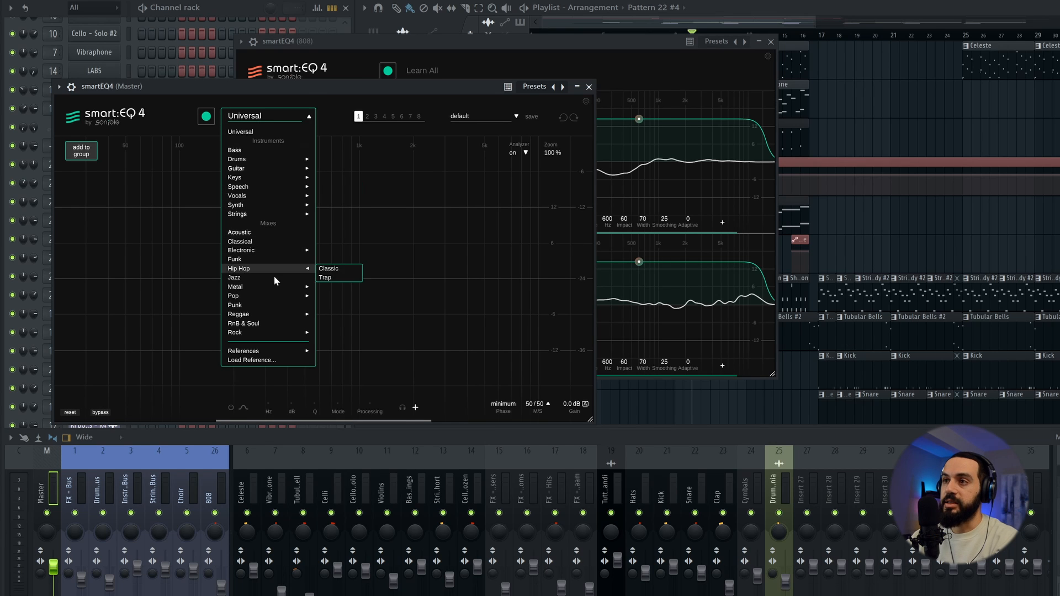
left_click(348, 278)
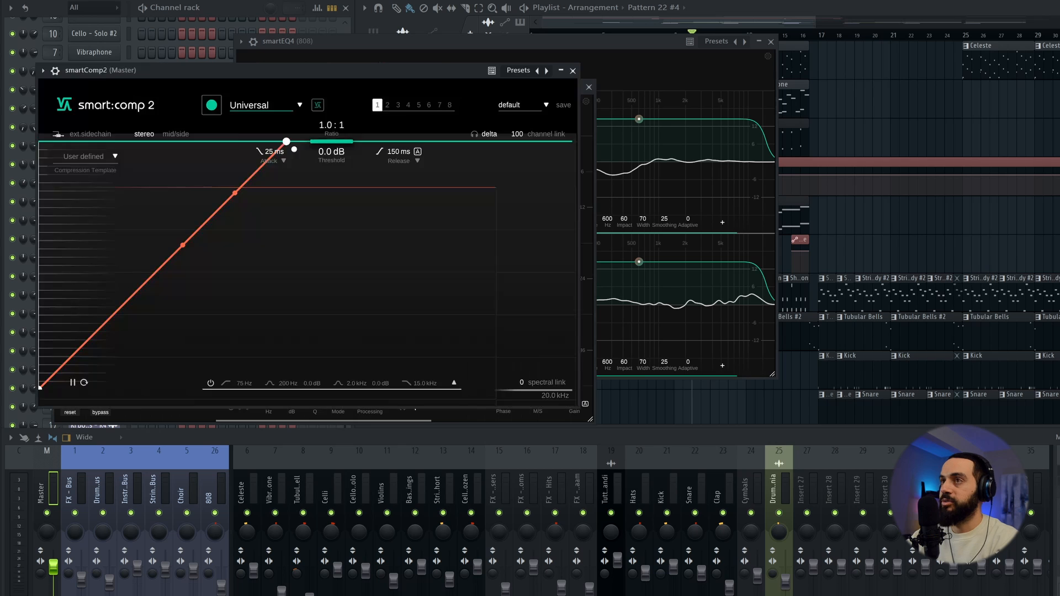
Set the Master smartComp2 profile to Mix | HipHop and start learning in the Master smartEQ4
left_click(254, 102)
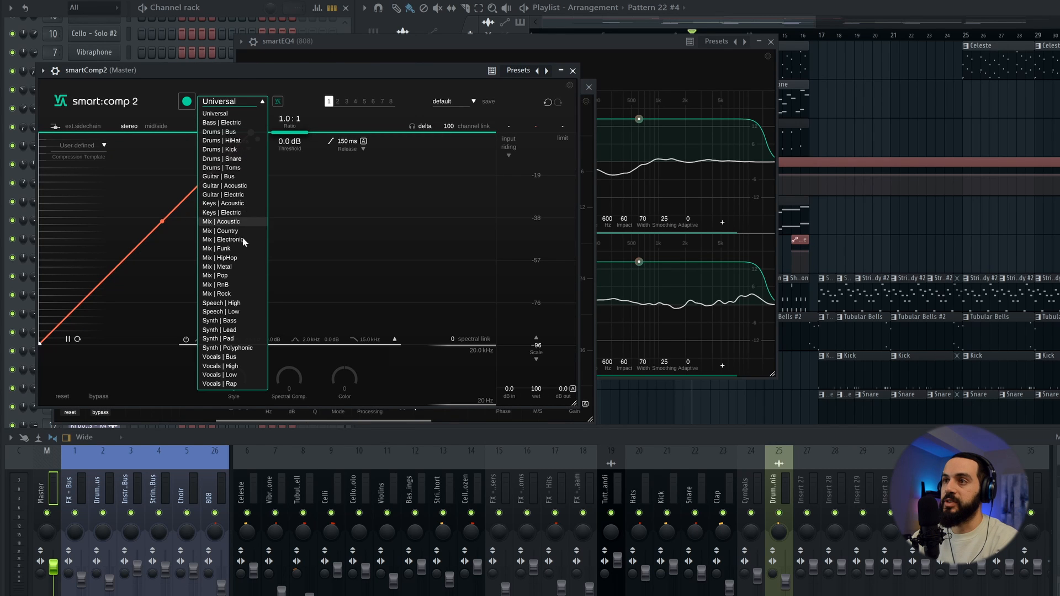
left_click(243, 258)
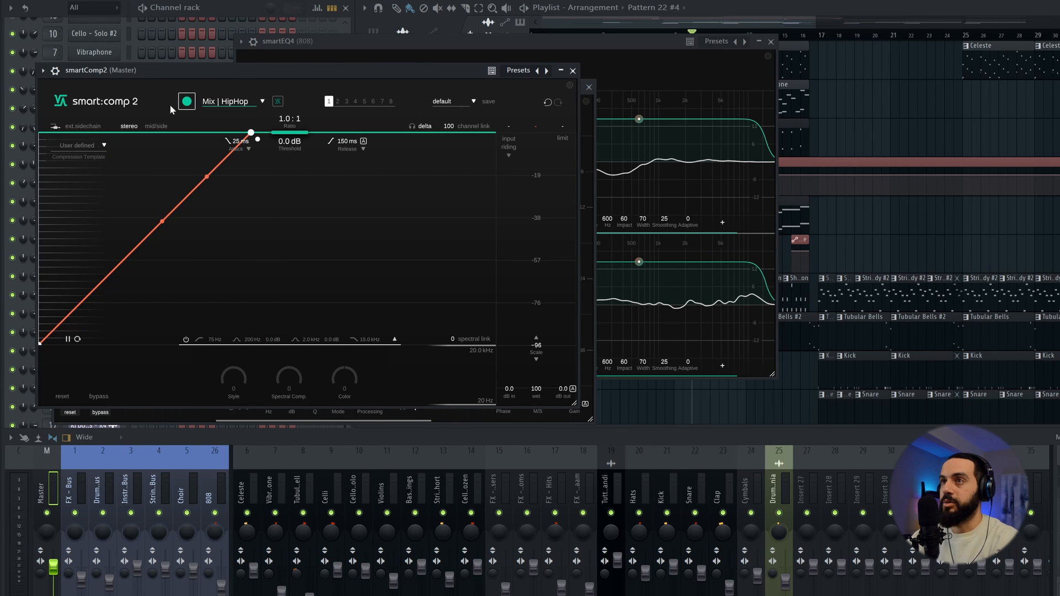
left_click(319, 60)
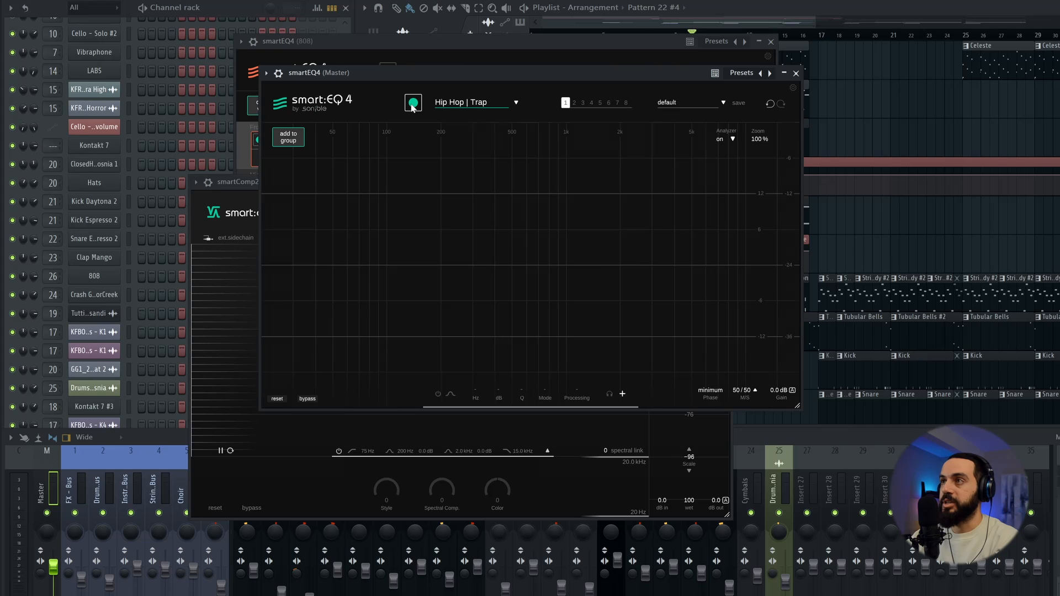
left_click(413, 103)
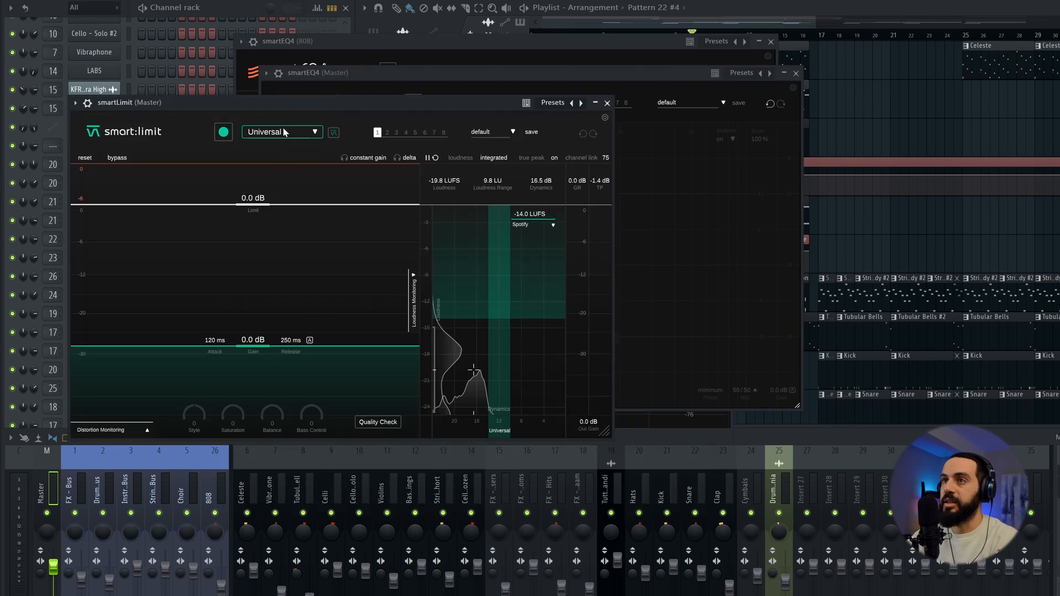
Set the Master smartLimit profile to Hip Hop | Golden Era
left_click(283, 132)
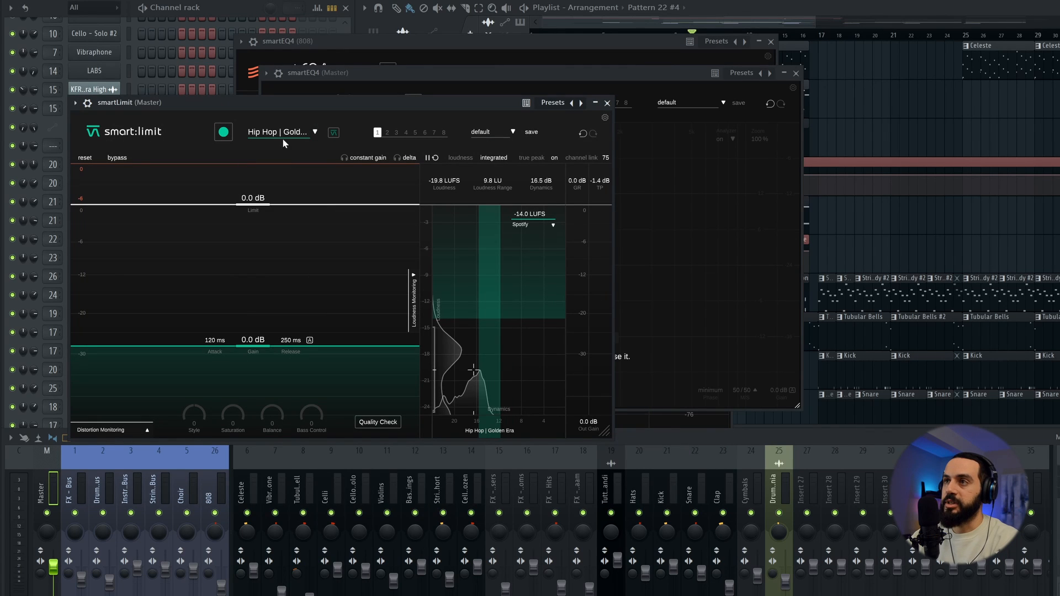
left_click(283, 134)
mouse_move(292, 267)
left_click(347, 277)
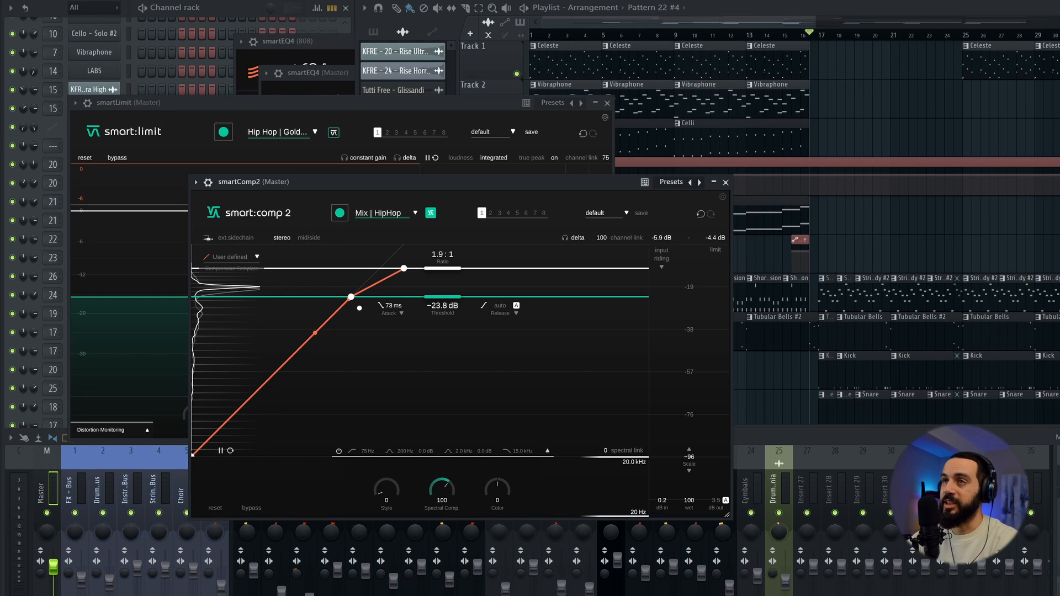
Play the track from about bar 17, open MetricAB on the Master and restart the transport to sync its reference
key("space")
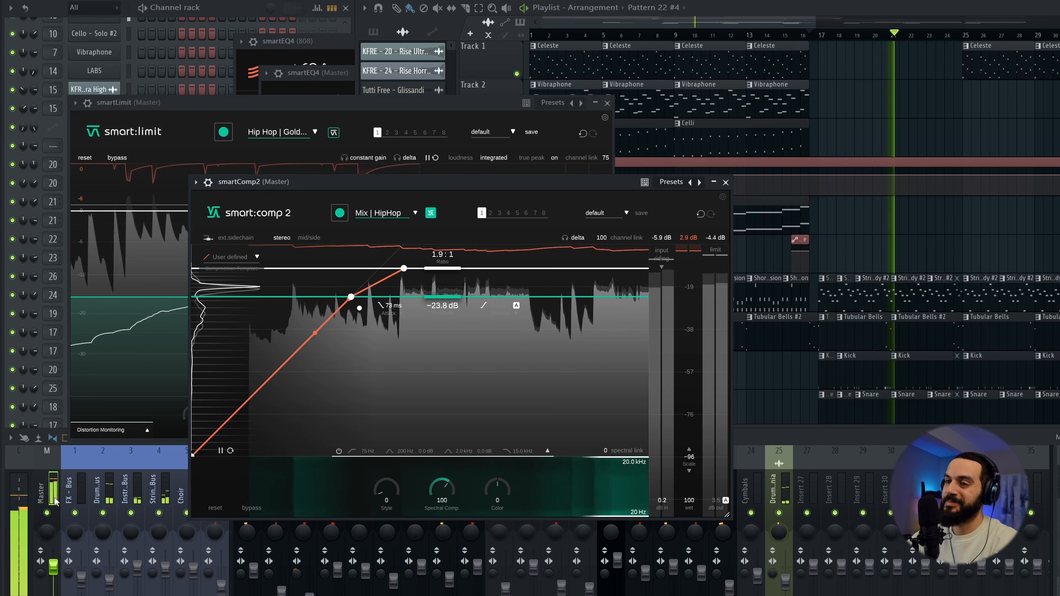
left_click(1057, 524)
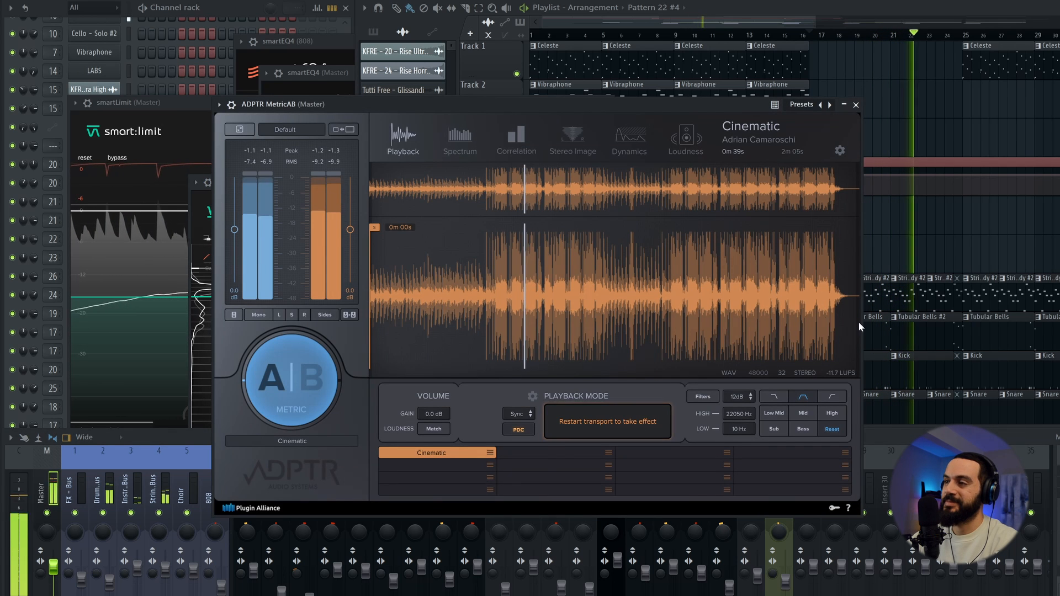
key("space")
key("space")
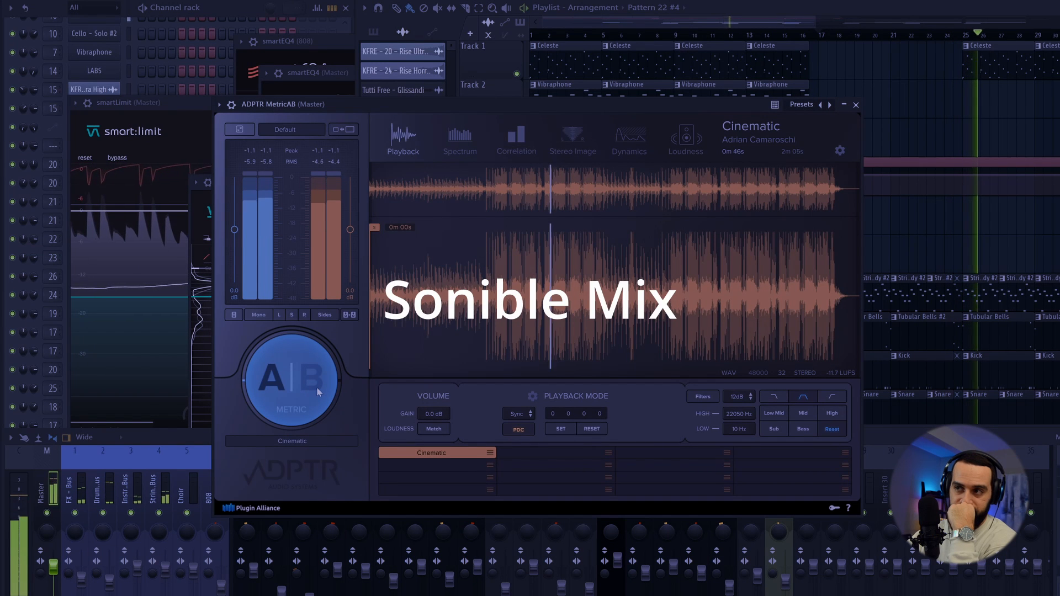
Compare the current mix with the Cinematic reference by alternating between A and B in MetricAB during playback
left_click(317, 388)
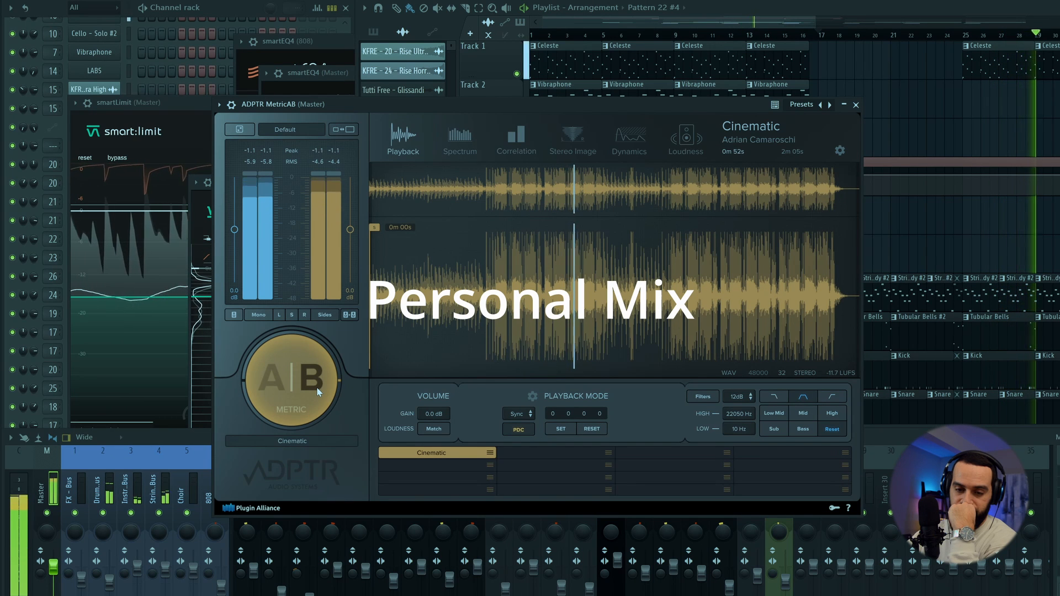
left_click(317, 388)
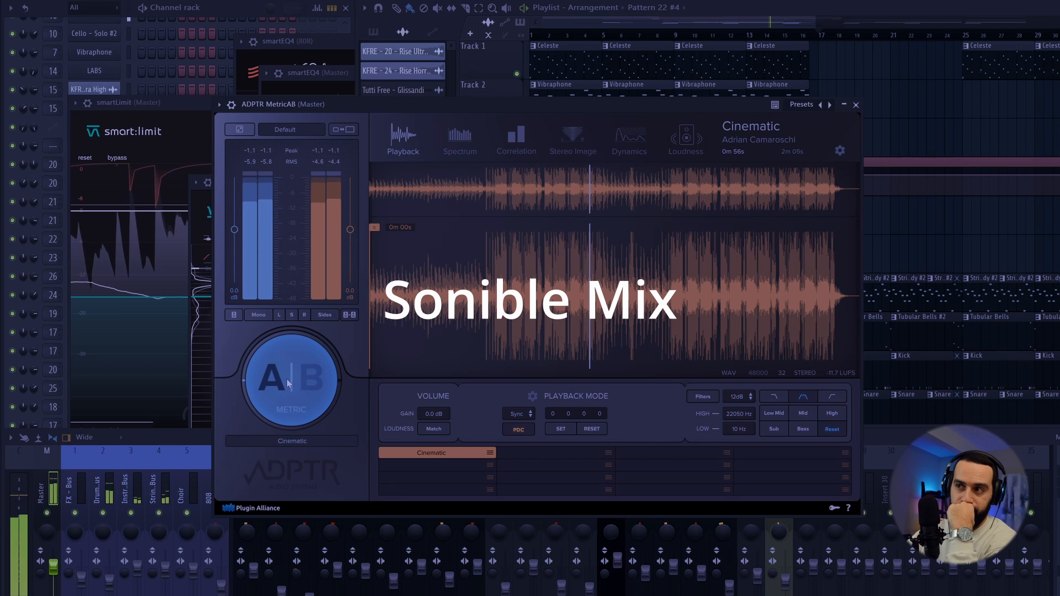
left_click(293, 382)
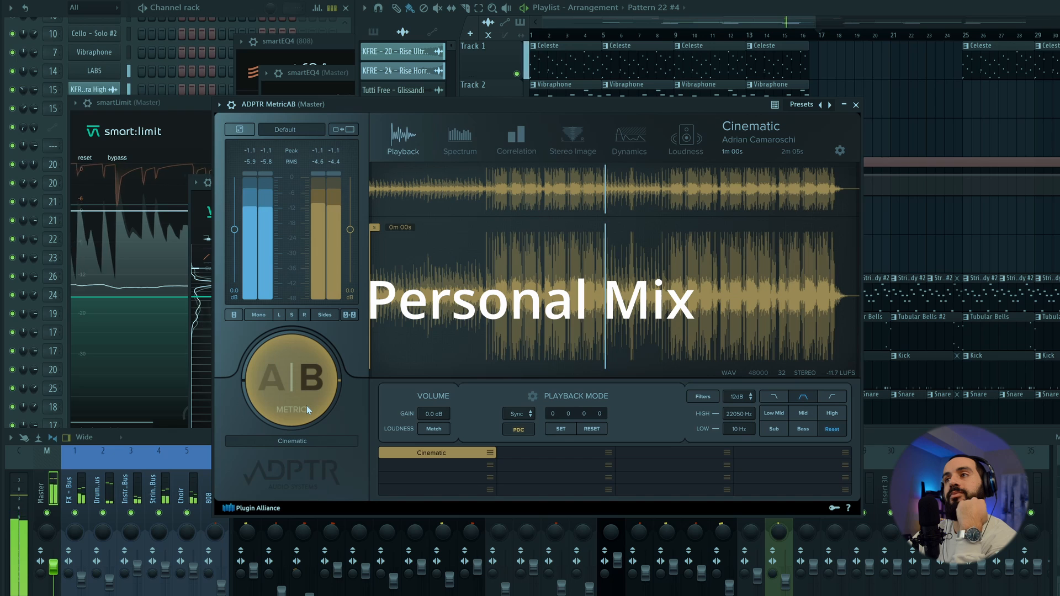
left_click(312, 396)
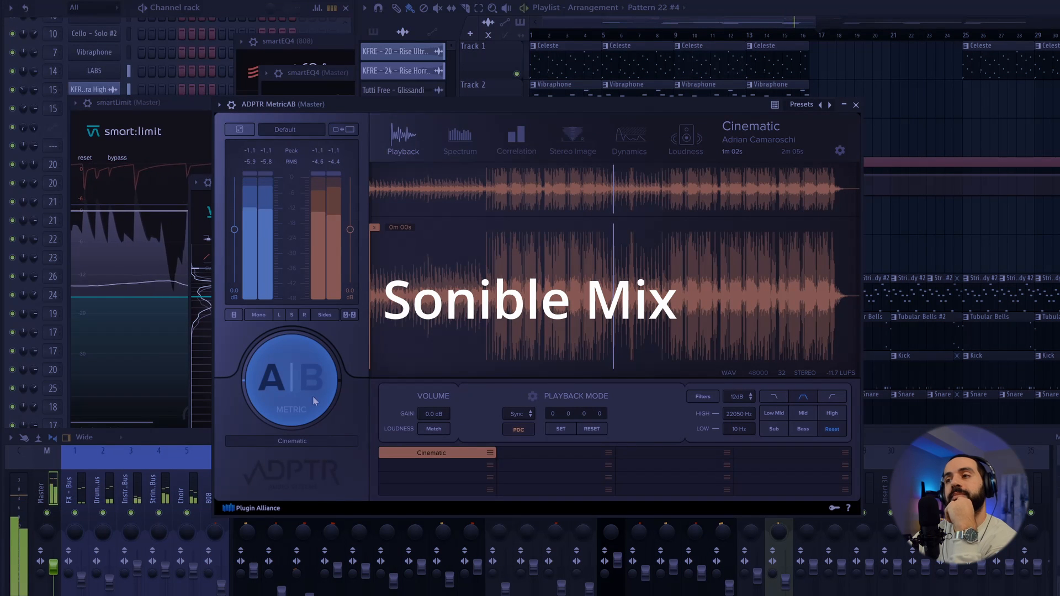
left_click(313, 395)
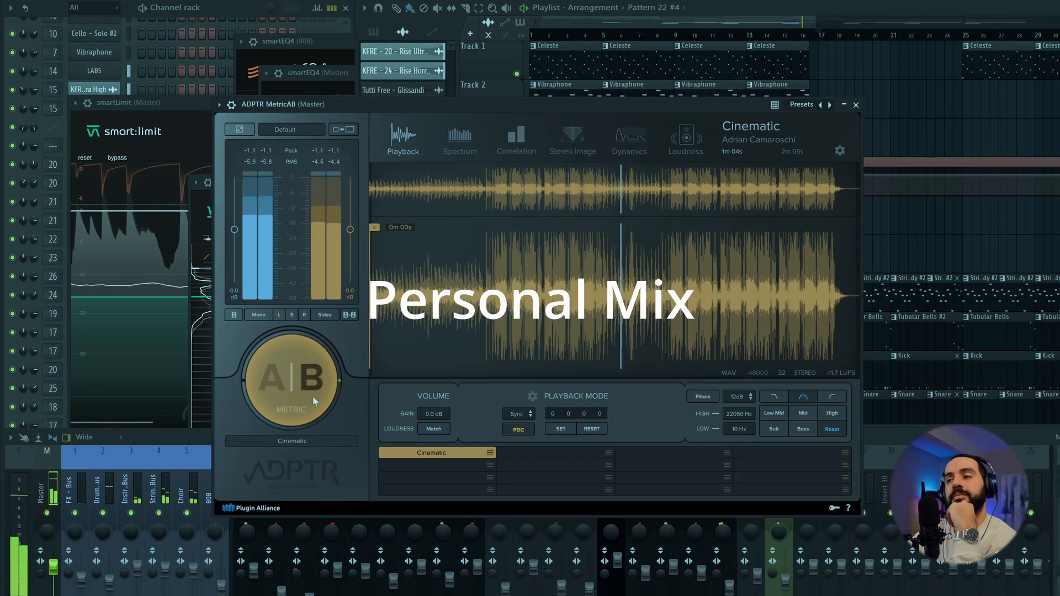
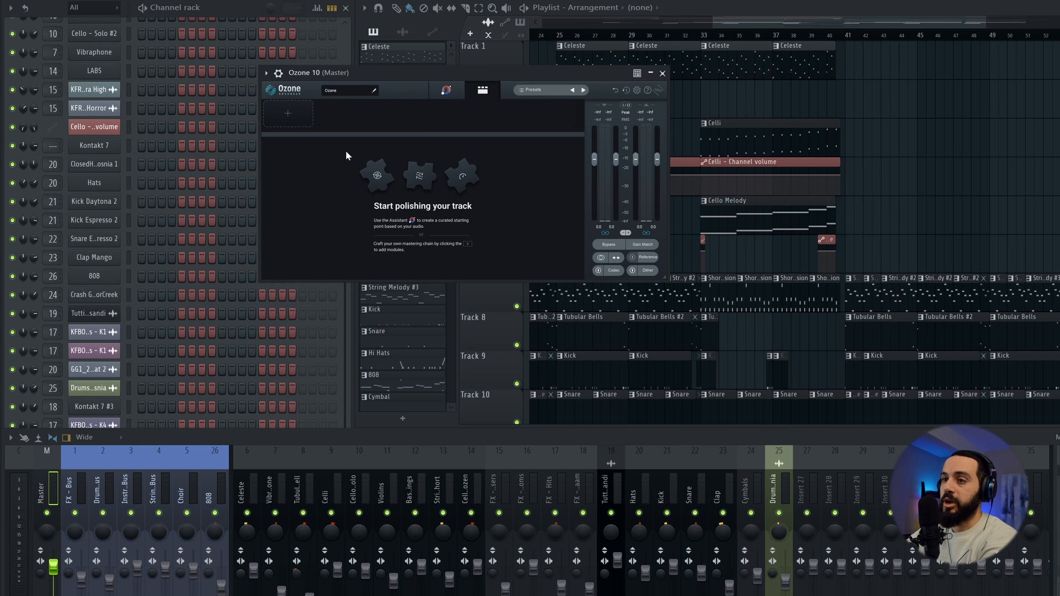
Open Neutron 4 on the FX - Bus mixer track and show its Assistant view
left_click(86, 525)
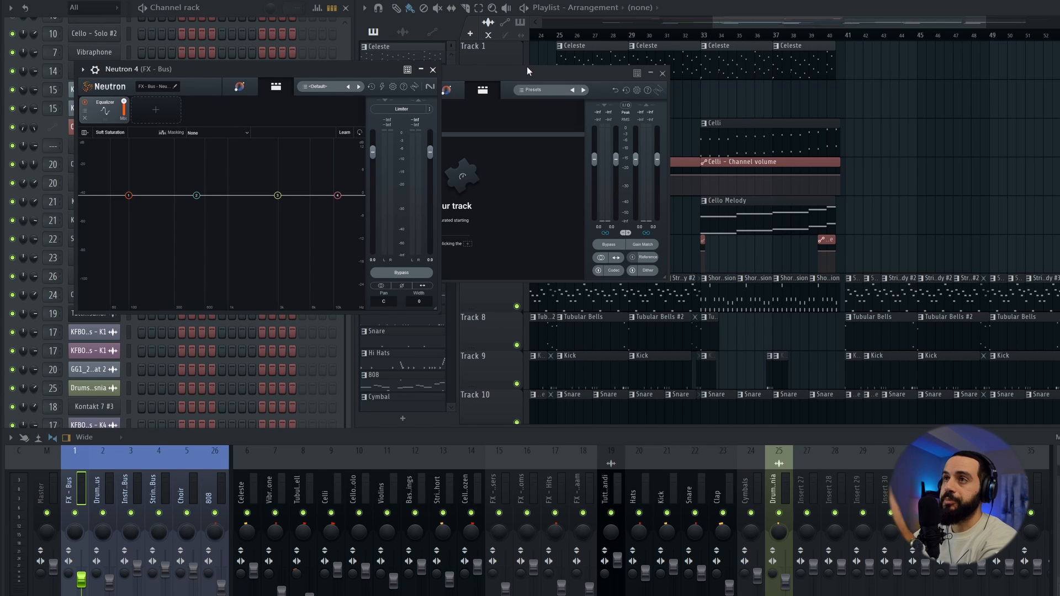
left_click(241, 88)
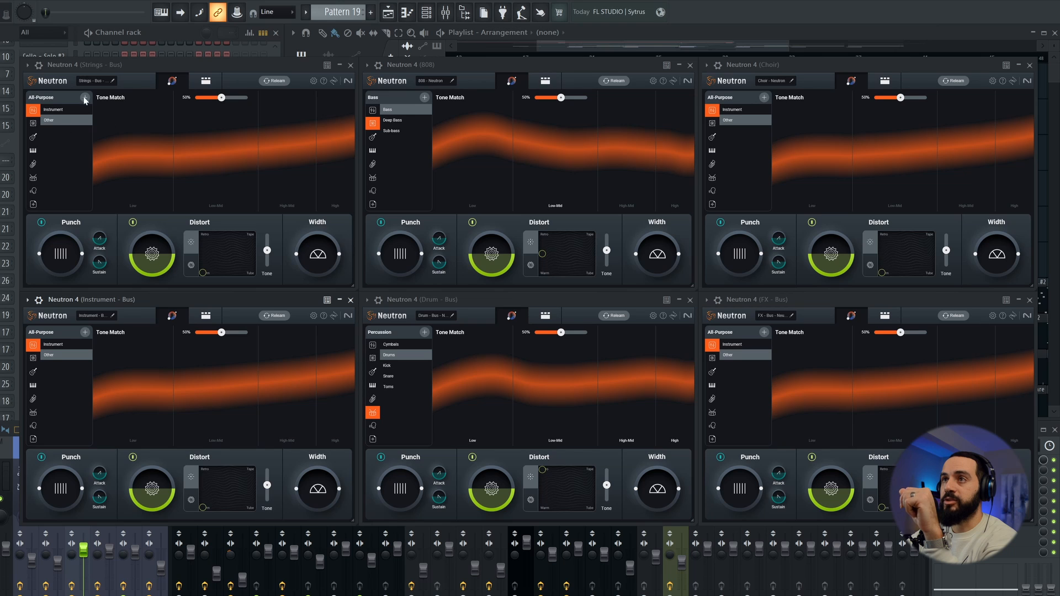
Set the Neutron 4 target to All-Purpose Other for Strings - Bus and to Voice Vocals for Choir
left_click(47, 121)
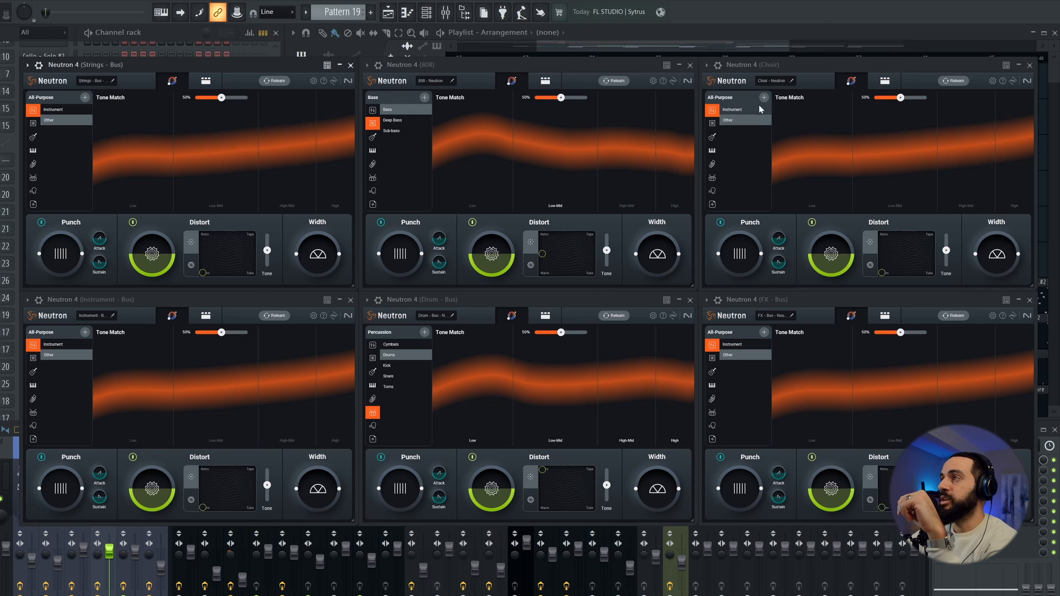
left_click(715, 190)
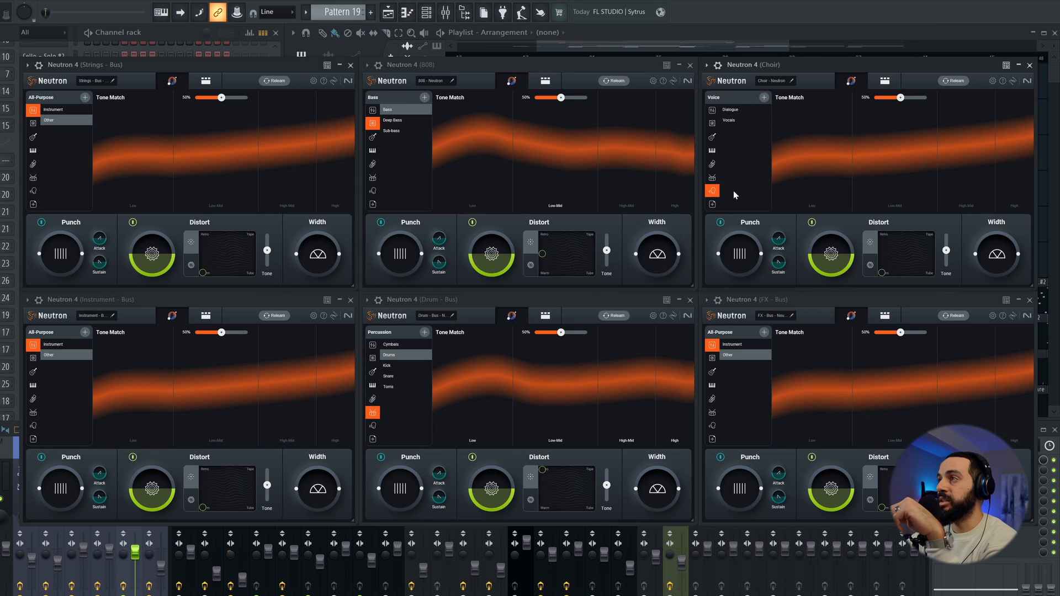
left_click(65, 291)
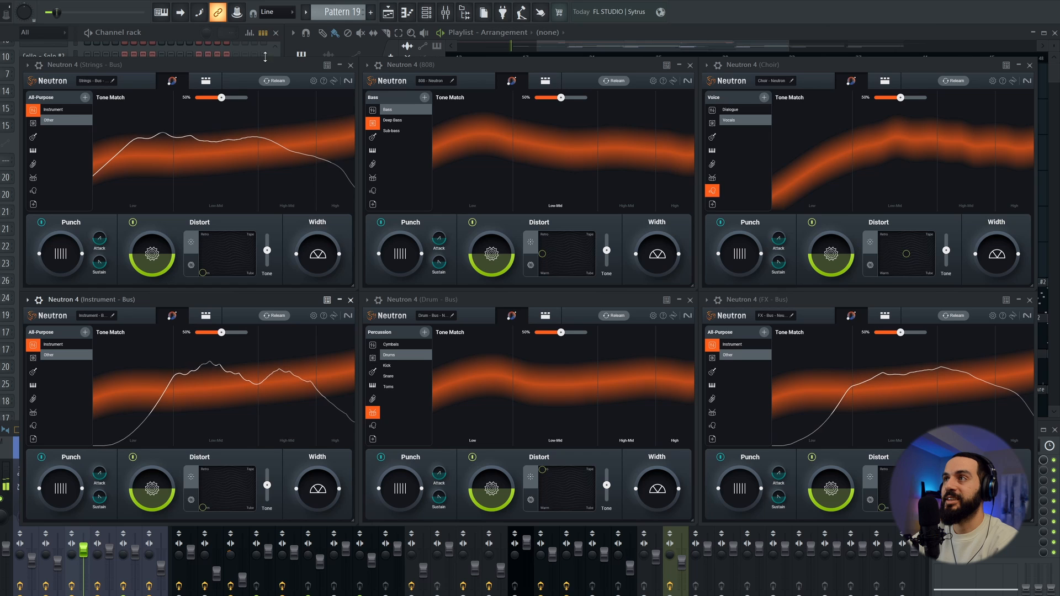
Examine the Strings - Bus Neutron 4 module chain: Sculptor, Equalizer, Compressor 1, Compressor 2 and Exciter
left_click(207, 81)
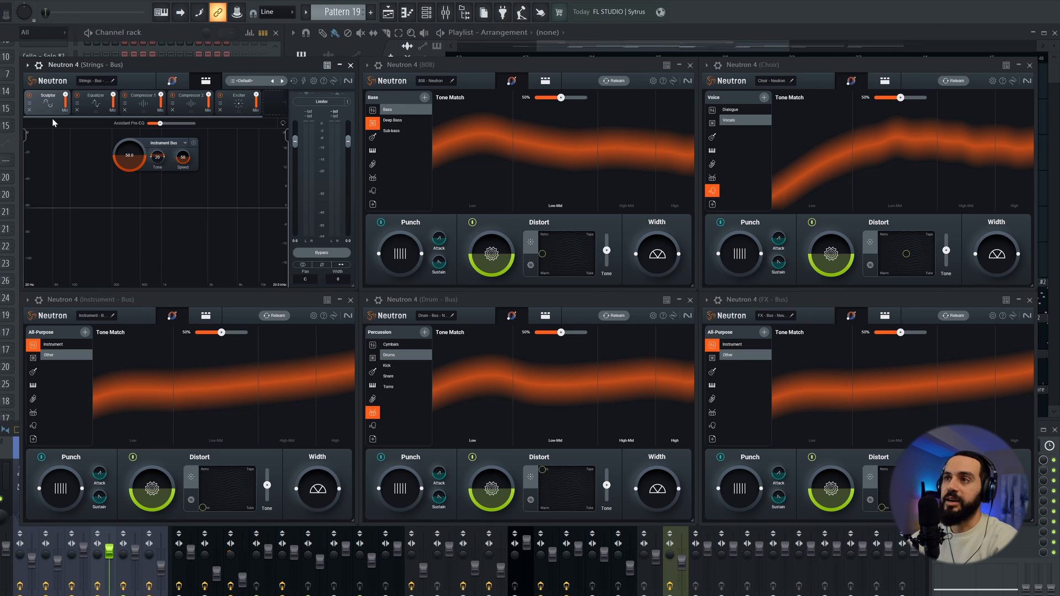
left_click(96, 104)
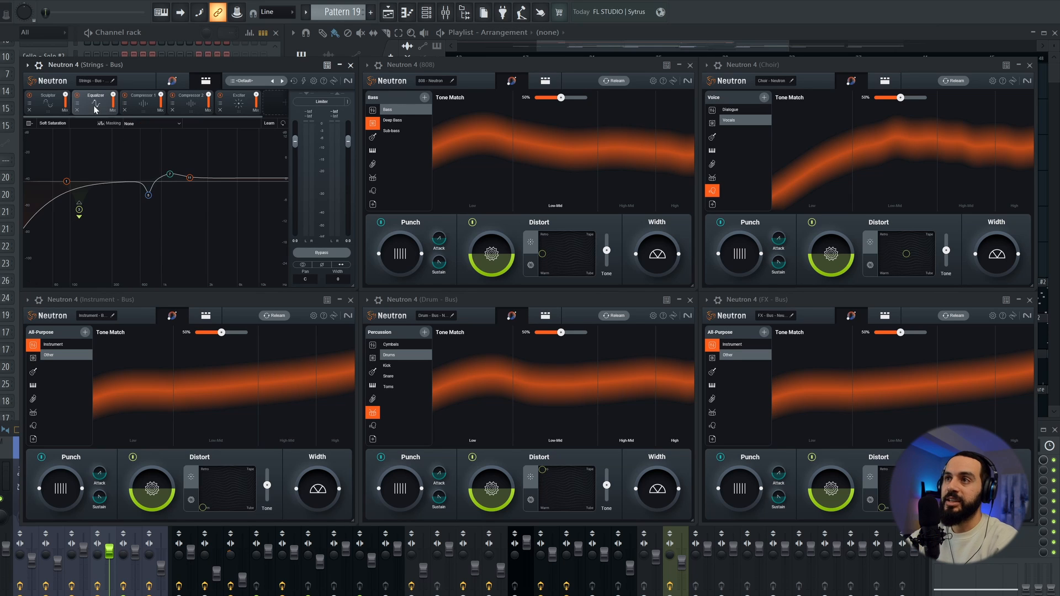
left_click(140, 103)
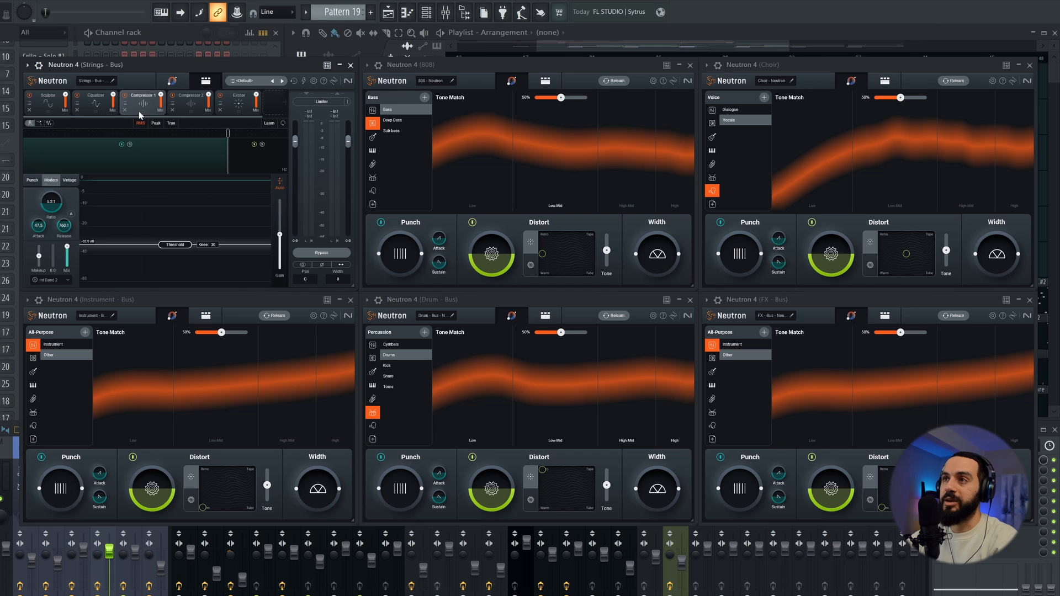
left_click(192, 105)
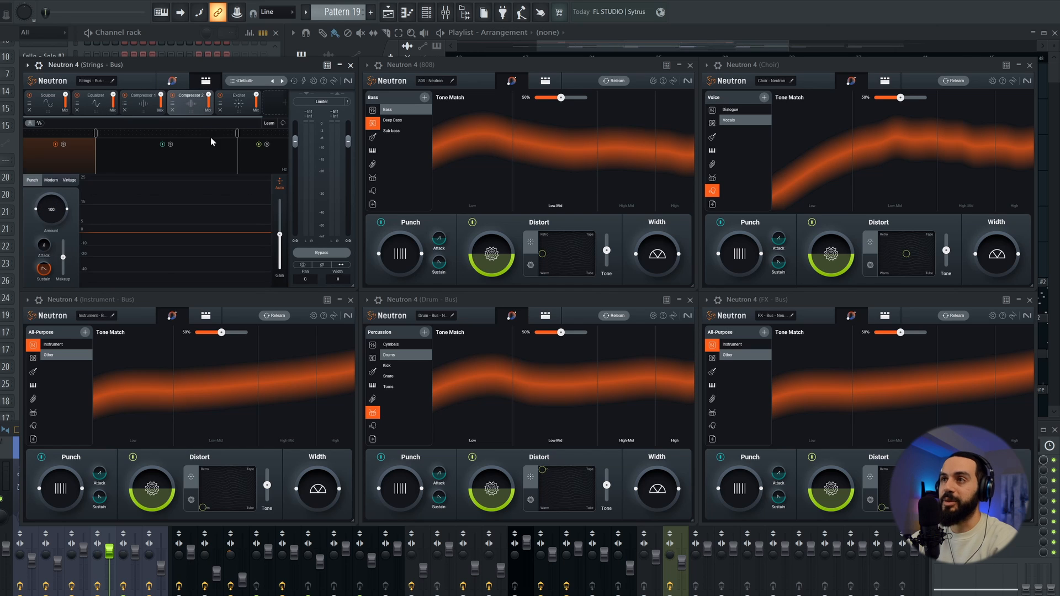
left_click(243, 106)
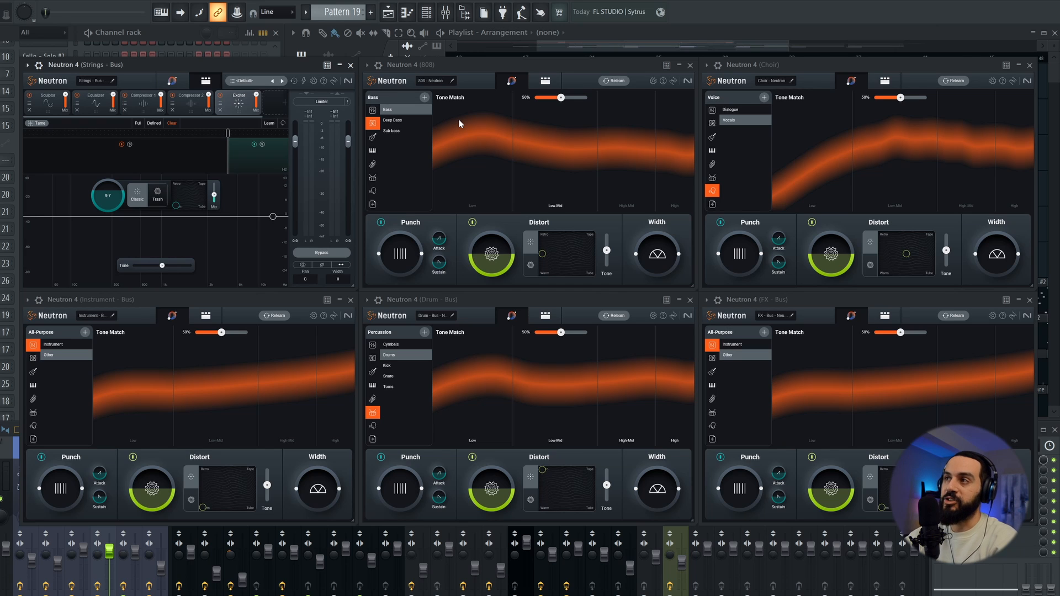
Show the 808 Neutron 4's detailed module view and check which modules can be added to the Strings - Bus chain
left_click(546, 81)
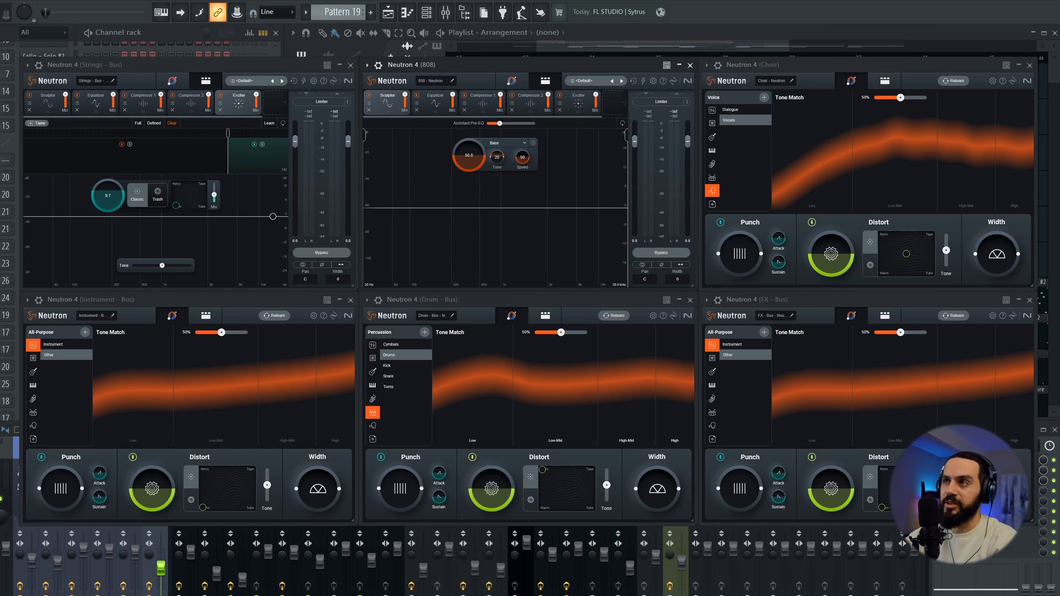
left_click(279, 103)
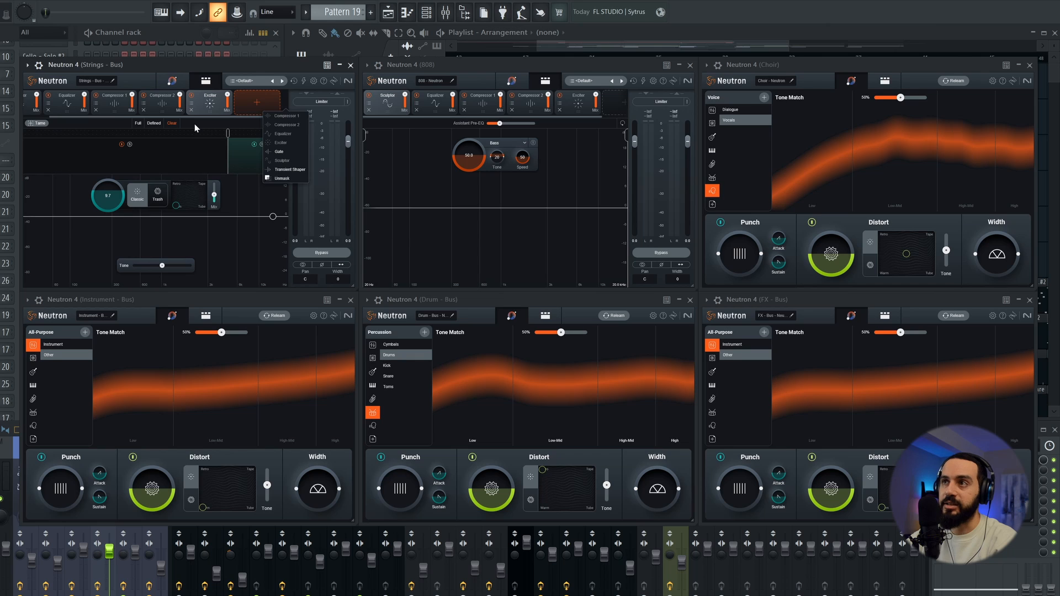
left_click(251, 116)
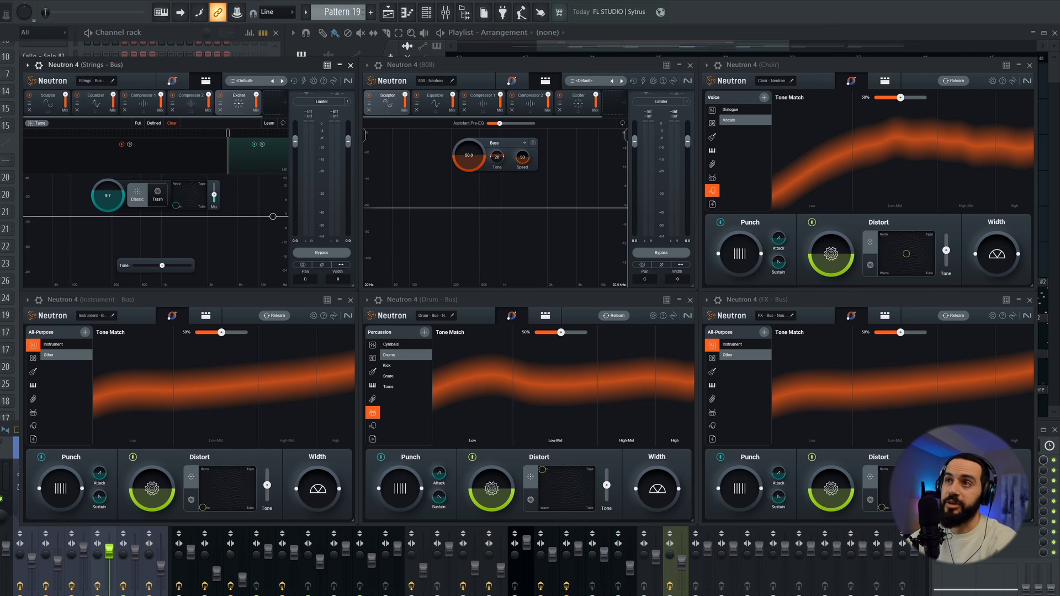
Inspect the low-frequency dynamic equalizer band and the settings of Compressor 1 and Compressor 2 in the Strings - Bus Neutron 4
left_click(100, 115)
left_click(78, 211)
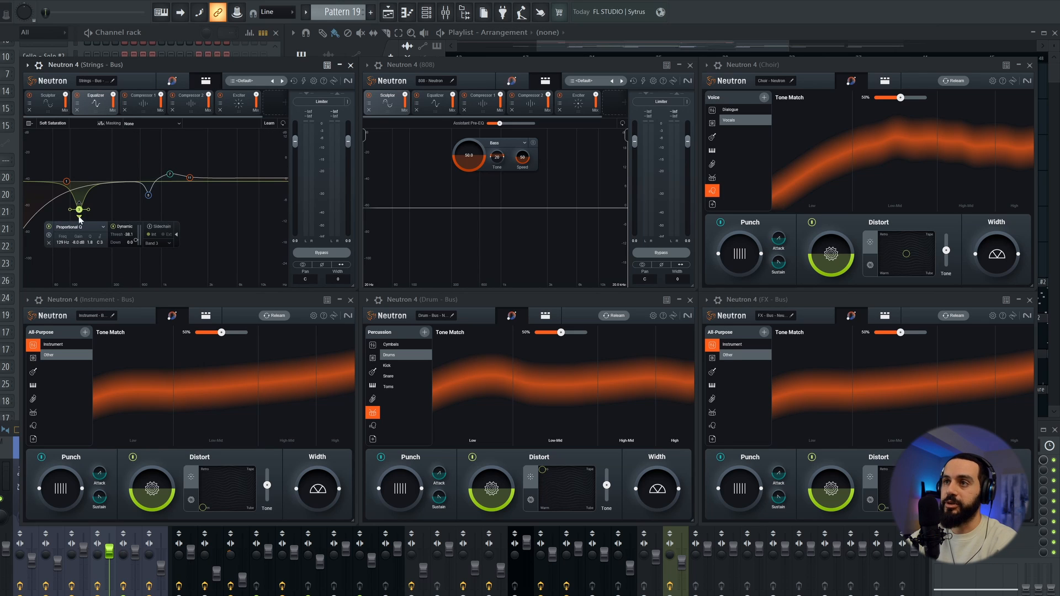
left_click(157, 243)
left_click(142, 109)
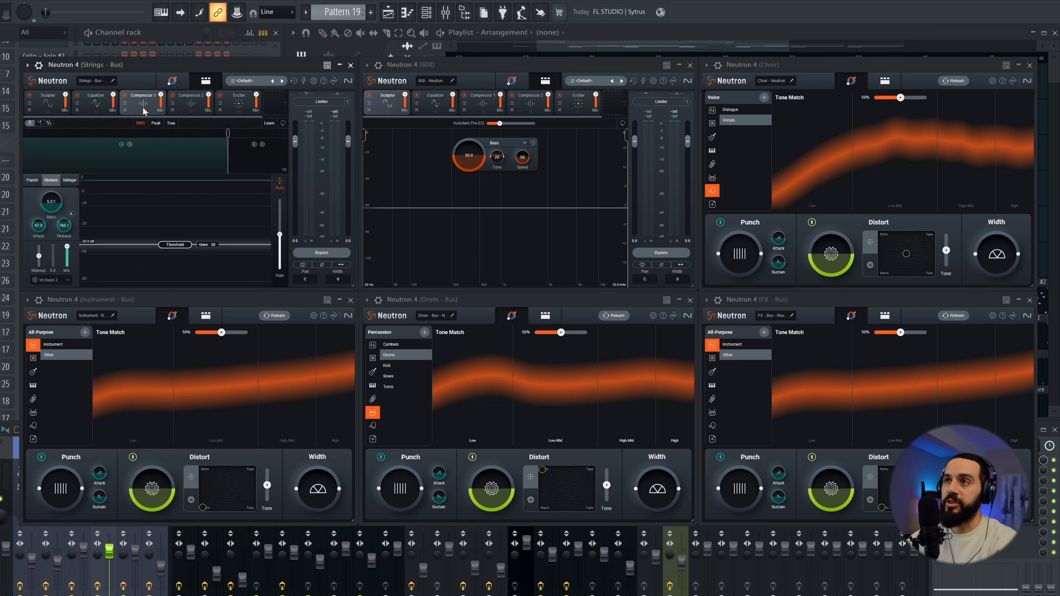
left_click(190, 104)
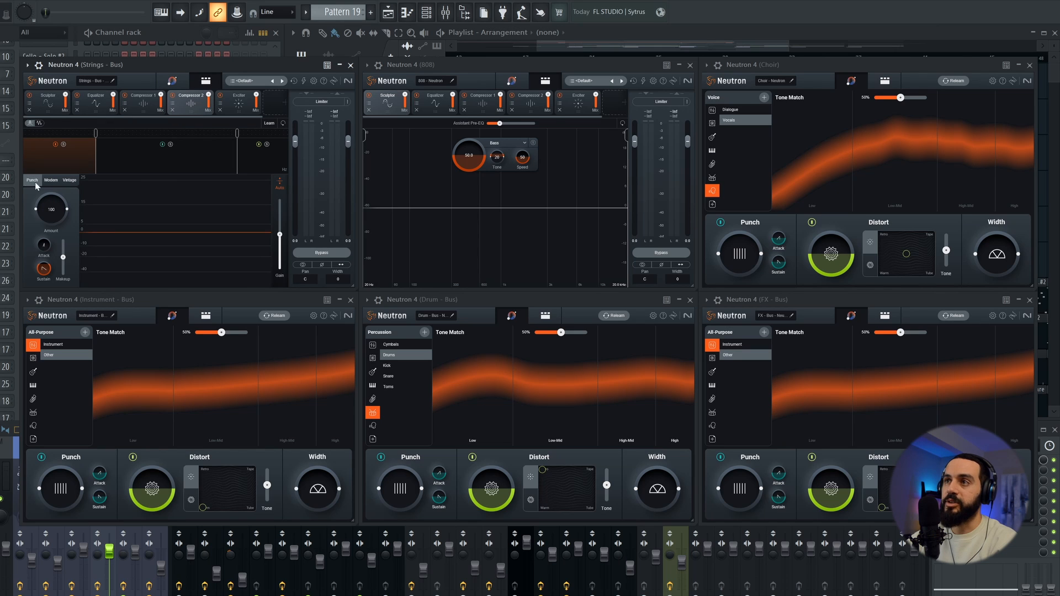
Review the Compressor 1 and Compressor 2 settings in the 808 Neutron 4
left_click(481, 106)
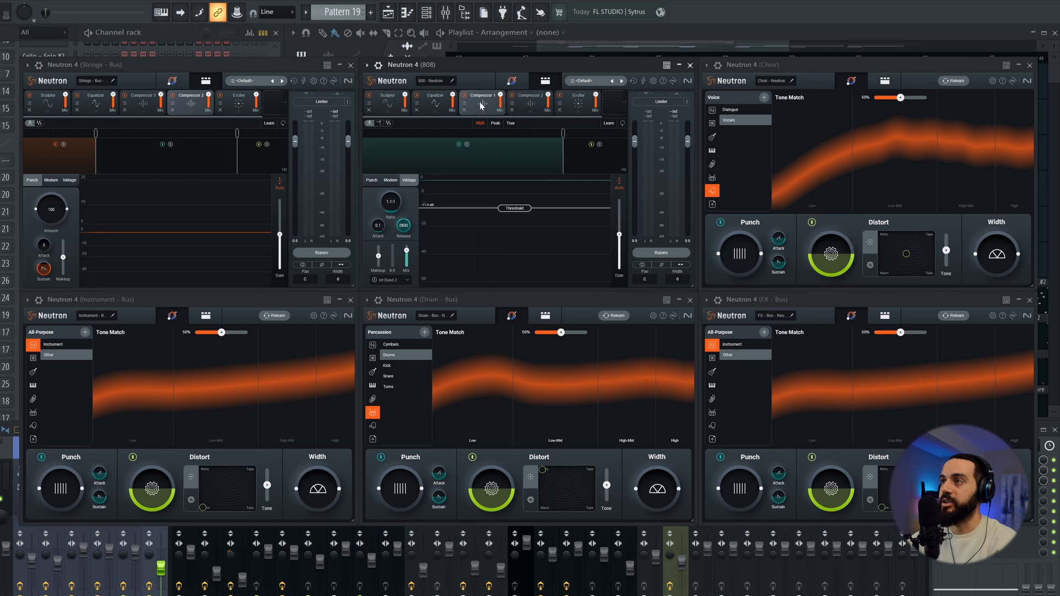
left_click(536, 111)
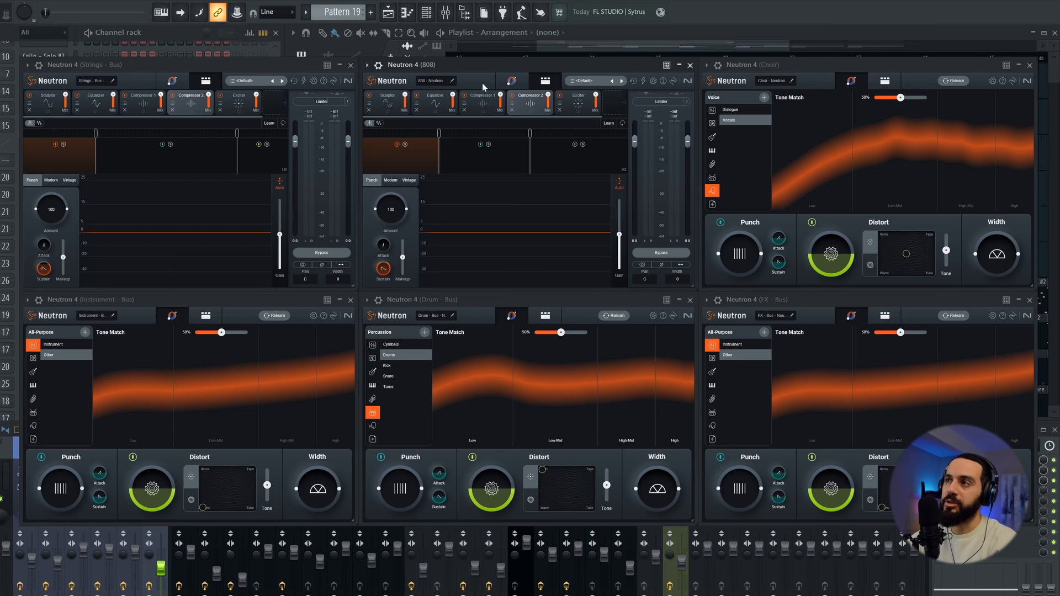
left_click(472, 104)
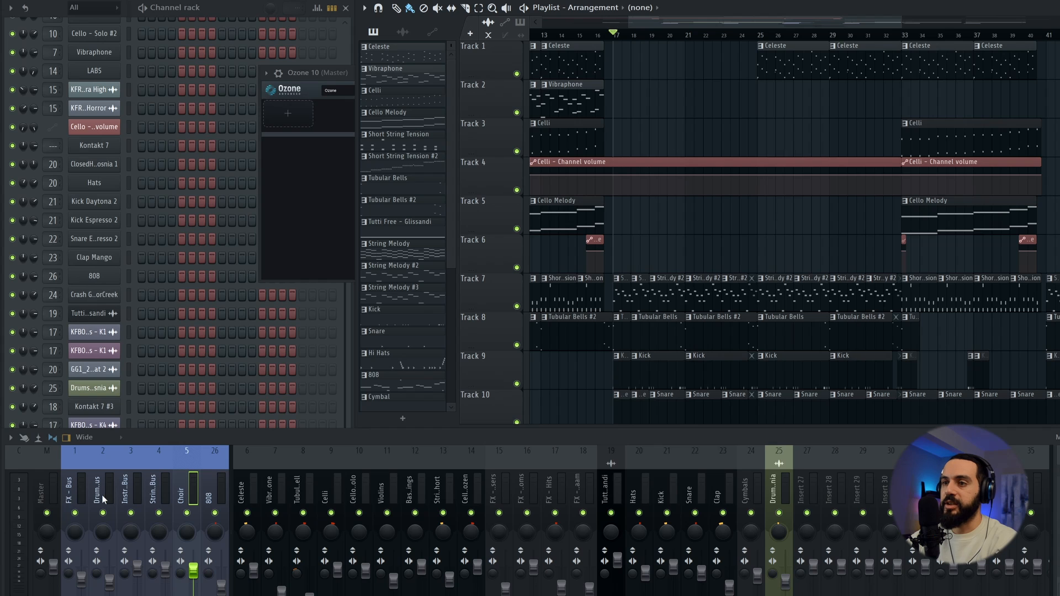
Open Neutron 4 on Strings - Bus during playback and set its Punch amount to 98 from the Assistant view
key("space")
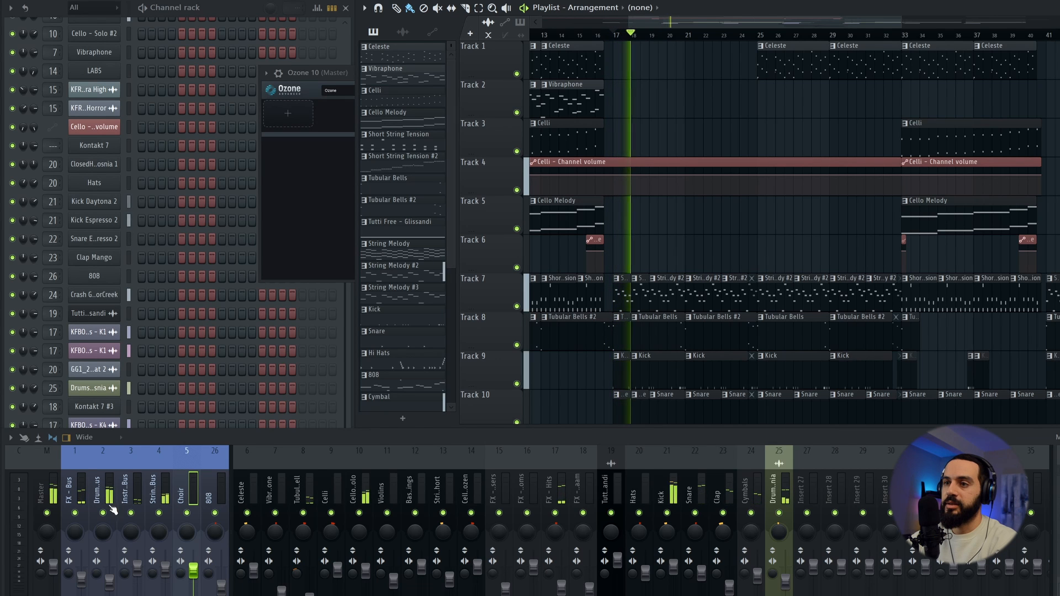
key("Left")
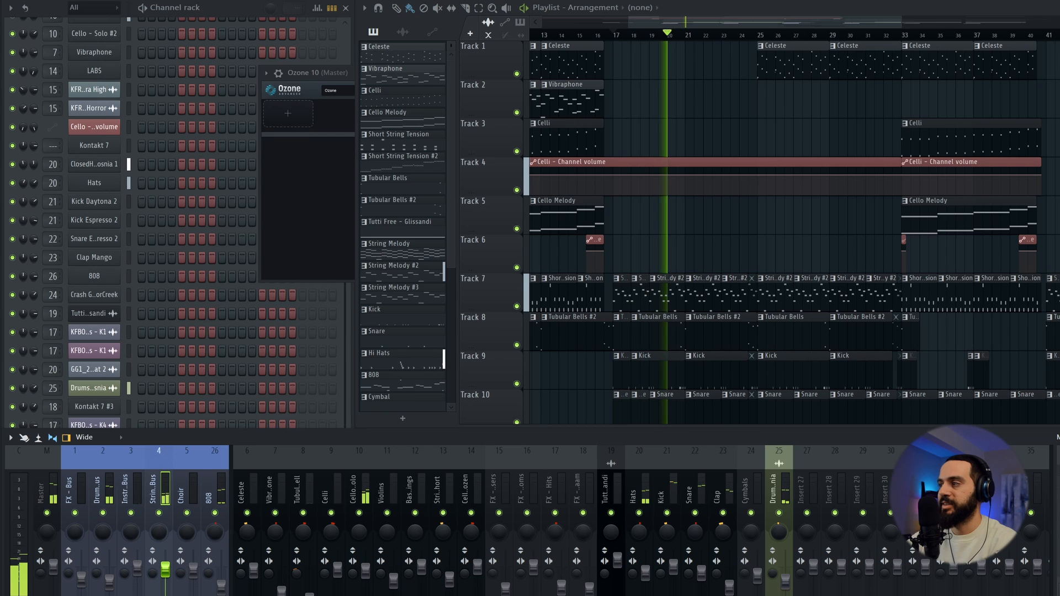
left_click(1057, 475)
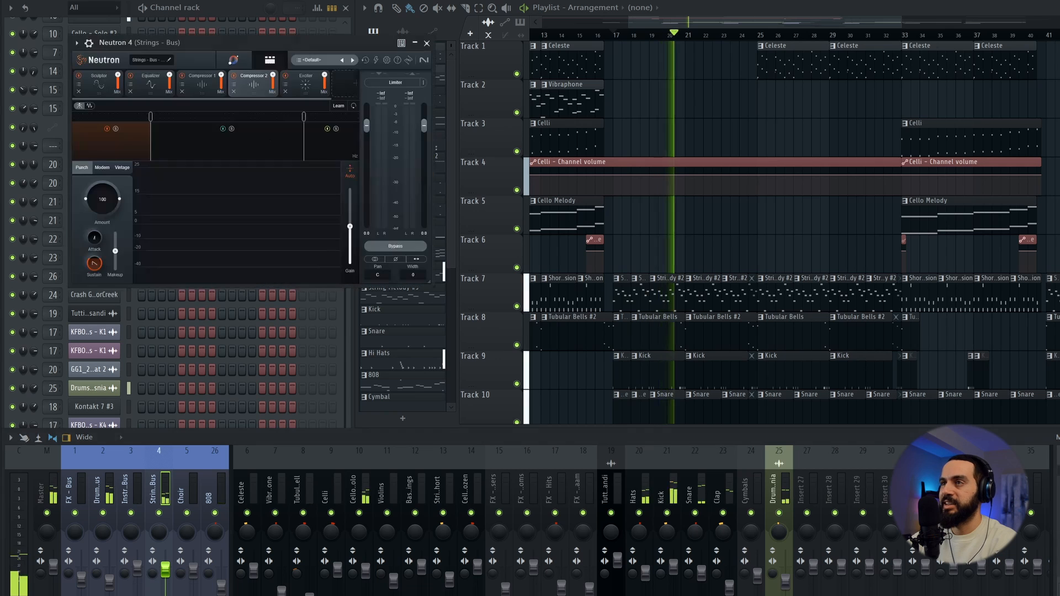
left_click(99, 86)
left_click(242, 63)
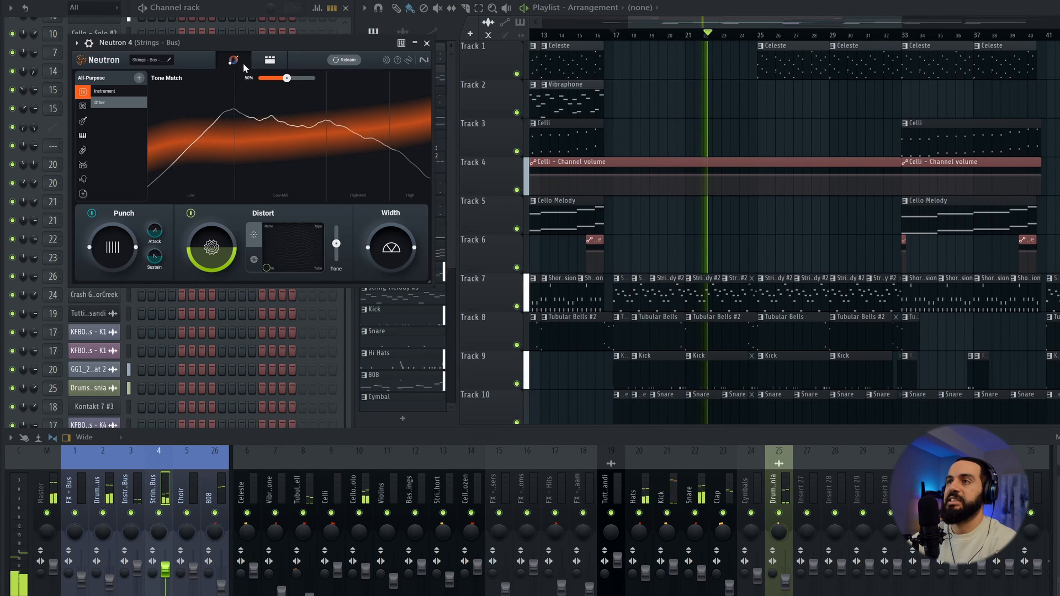
mouse_move(126, 249)
left_mouse_down()
mouse_move(131, 177)
mouse_move(132, 357)
mouse_move(134, 260)
left_mouse_up()
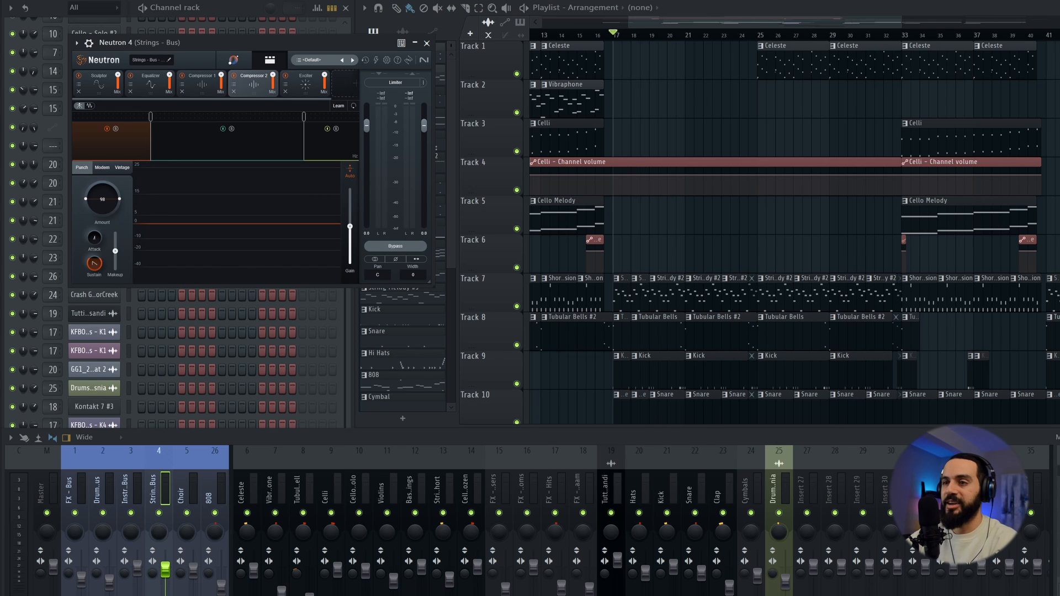
Have the Ozone 10 assistant on the Master track analyze the arrangement by playing it from bar 17
left_click(52, 495)
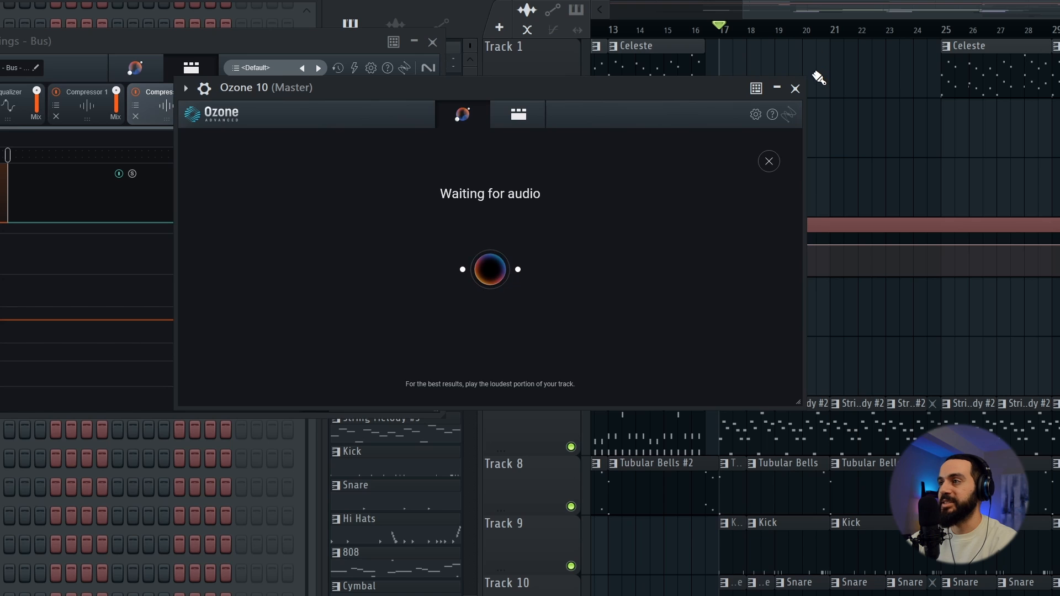
key("space")
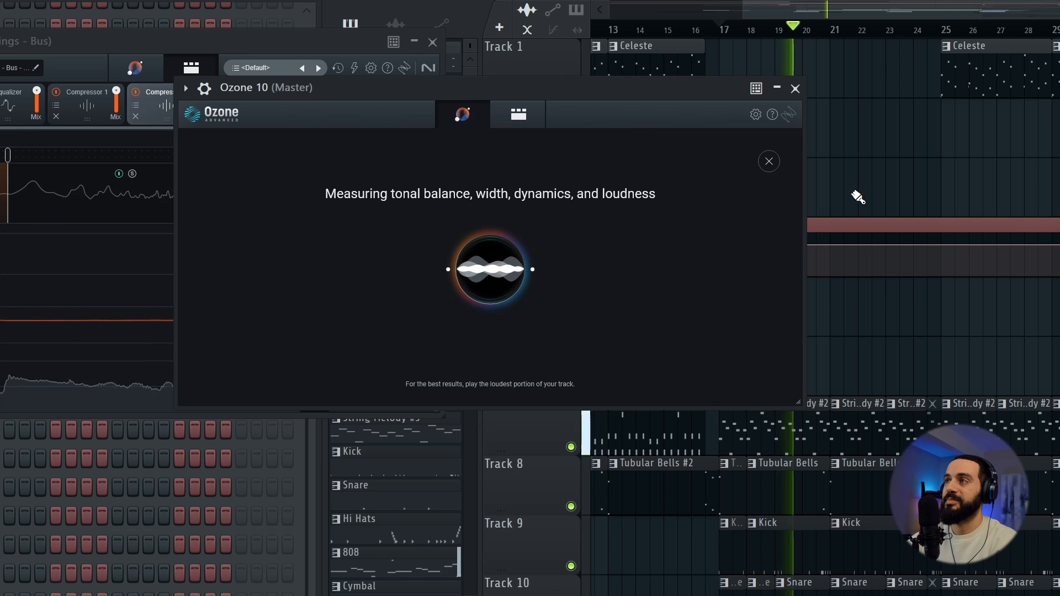
key("space")
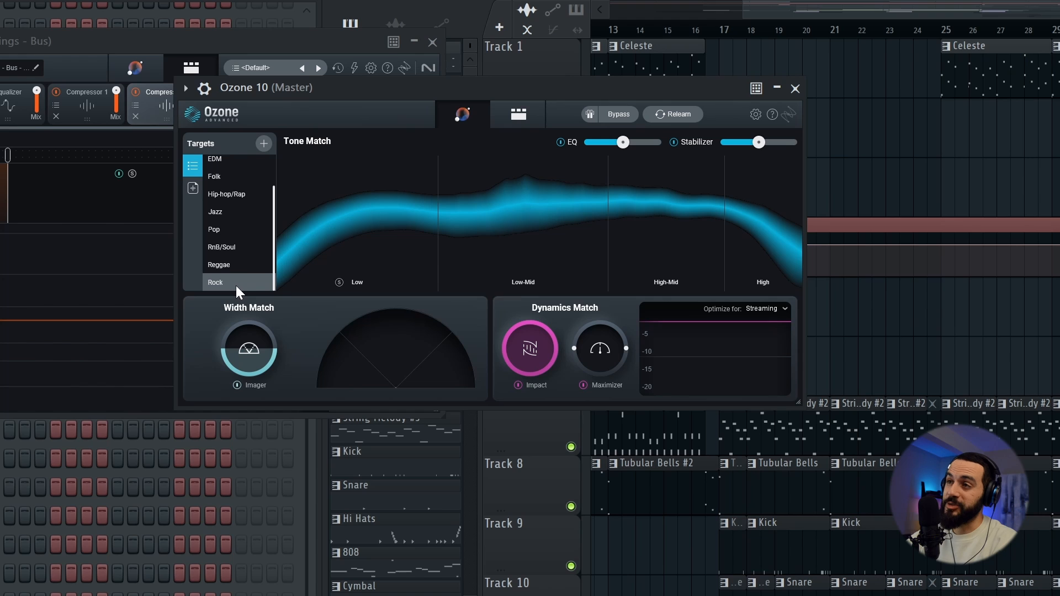
Set the Ozone 10 target to Hip-hop/Rap
scroll(234, 267, "up", 2)
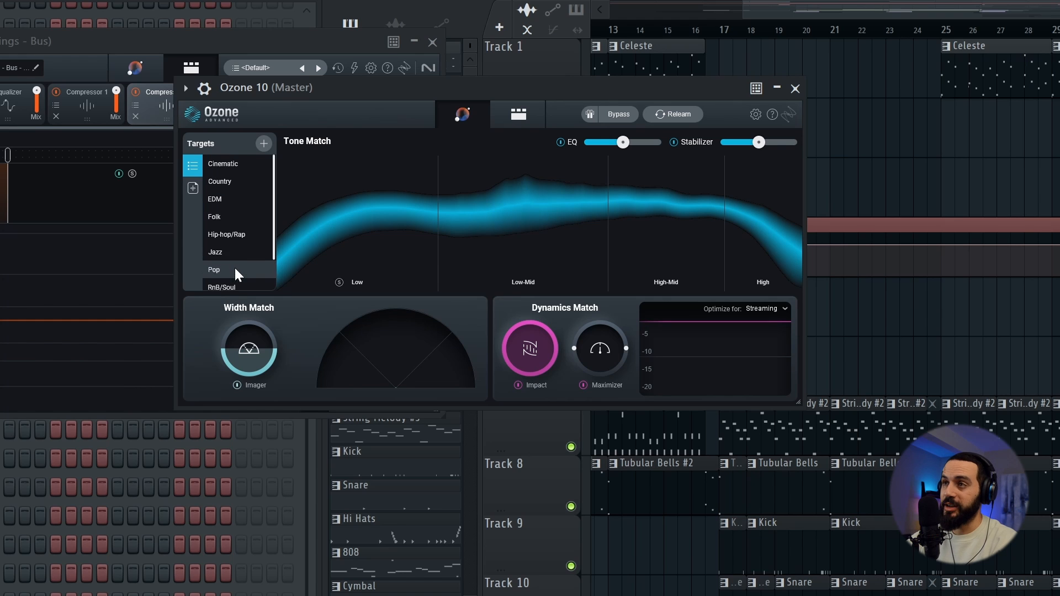
left_click(234, 236)
scroll(238, 243, "down", 2)
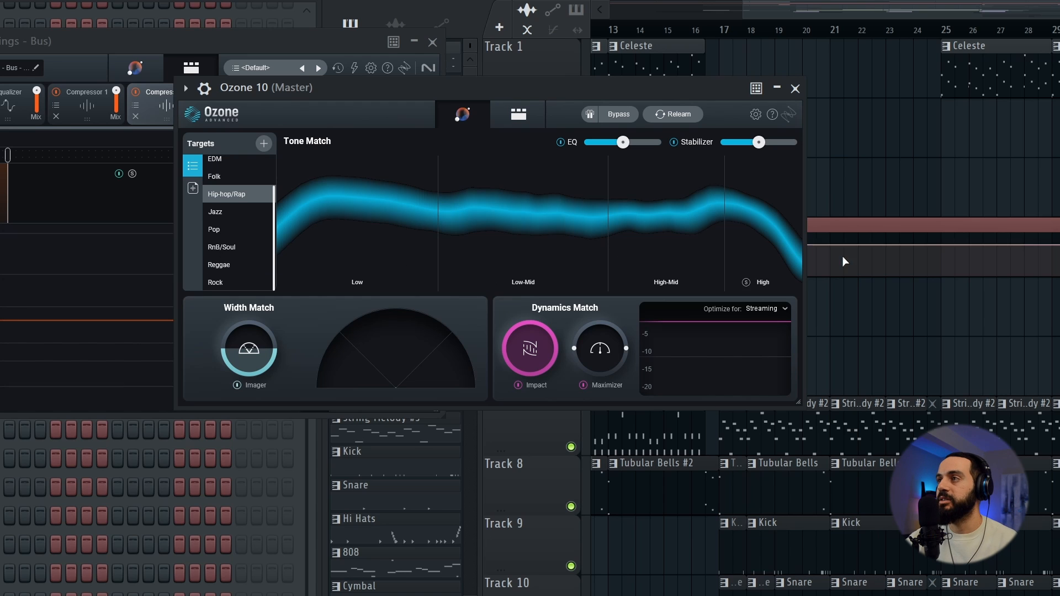
Examine the Ozone 10 module chain on the Master, including Equalizer 1, Stabilizer, Impact, Imager and Maximizer, playing the track briefly
left_click(520, 116)
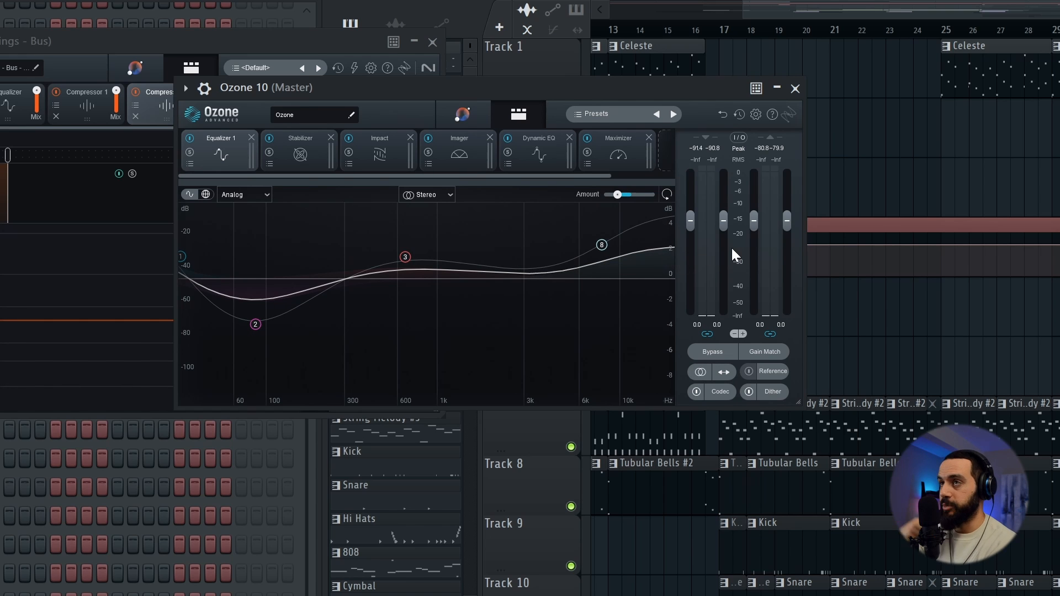
left_click(301, 149)
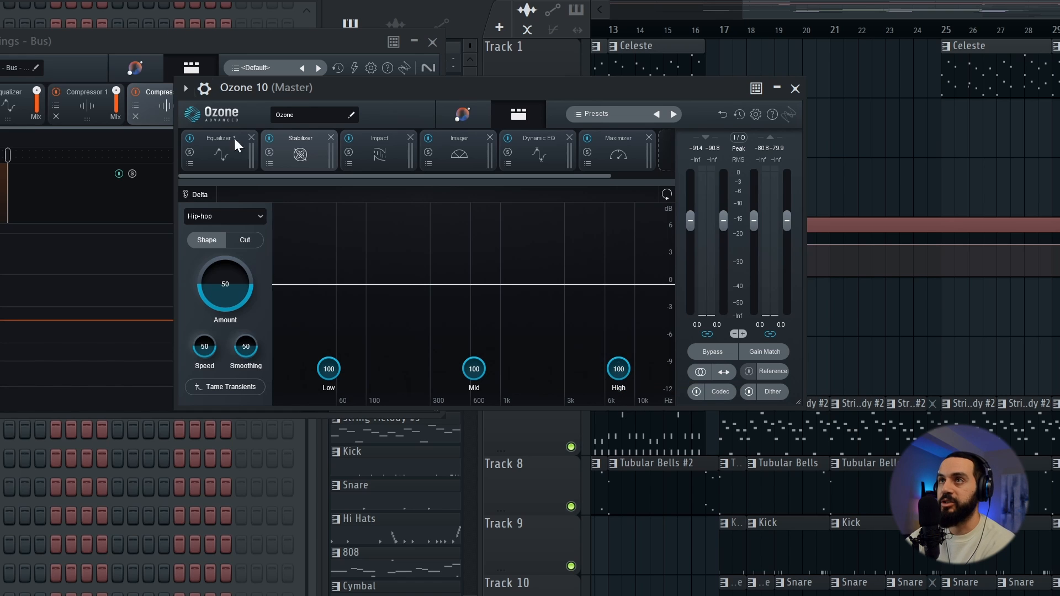
key("space")
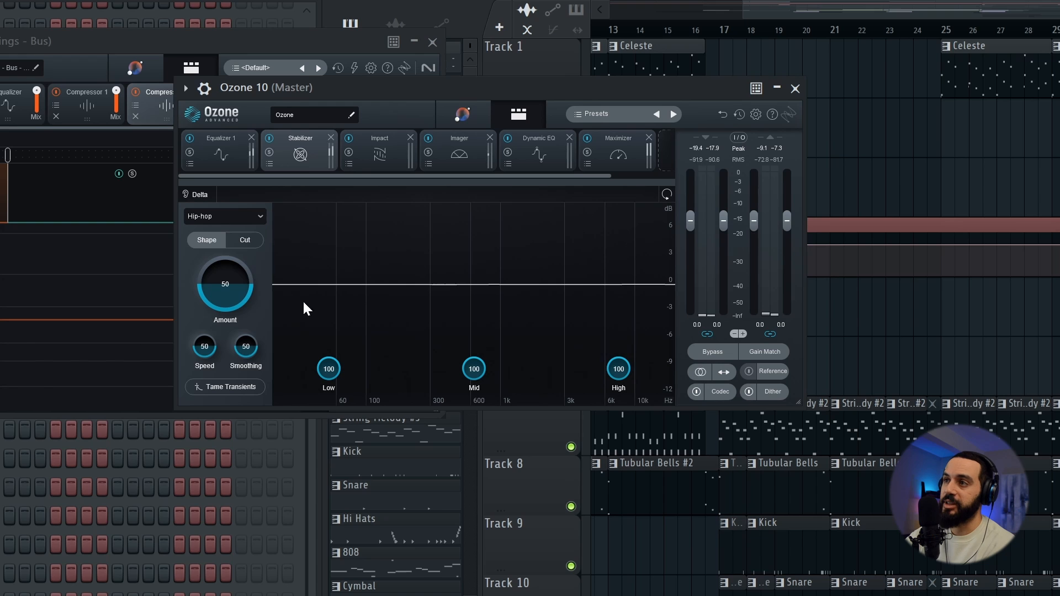
left_click(373, 151)
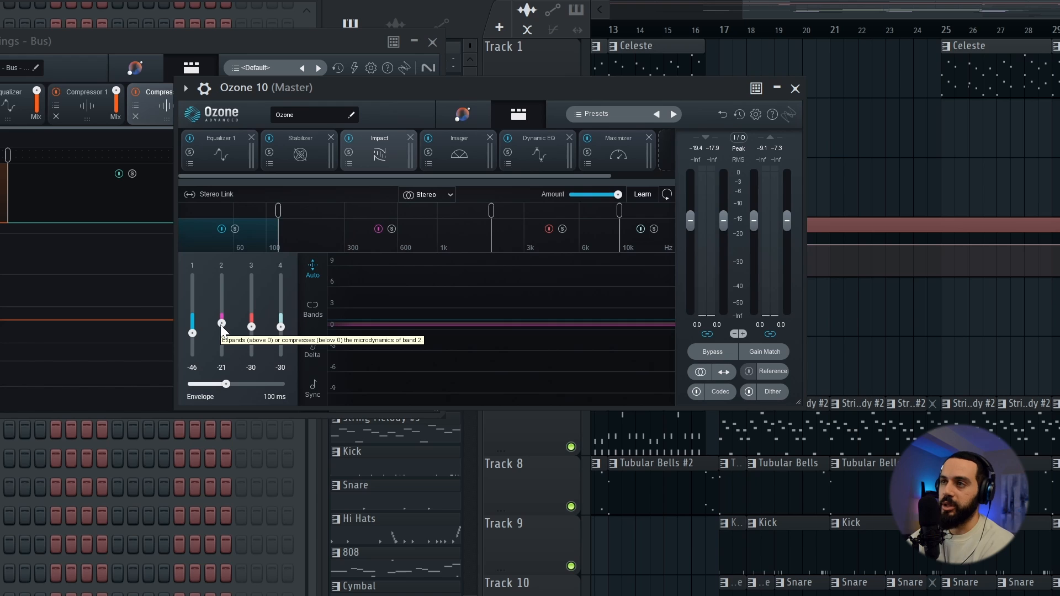
left_click(459, 152)
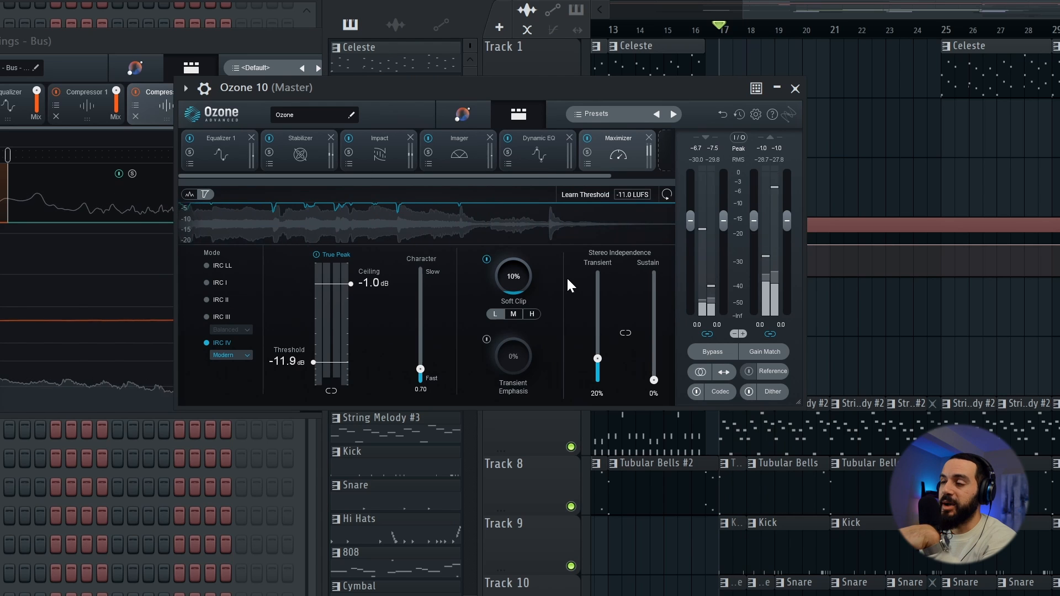
key("space")
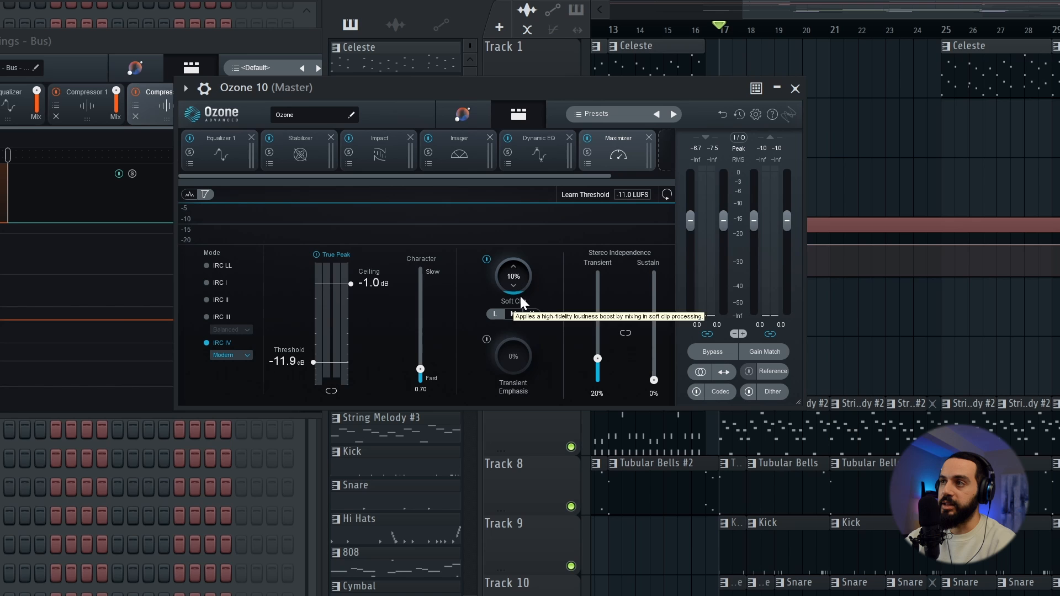
Compare the iZotope mix with the Cinematic personal mix by alternating between A and B in MetricAB during playback
key("space")
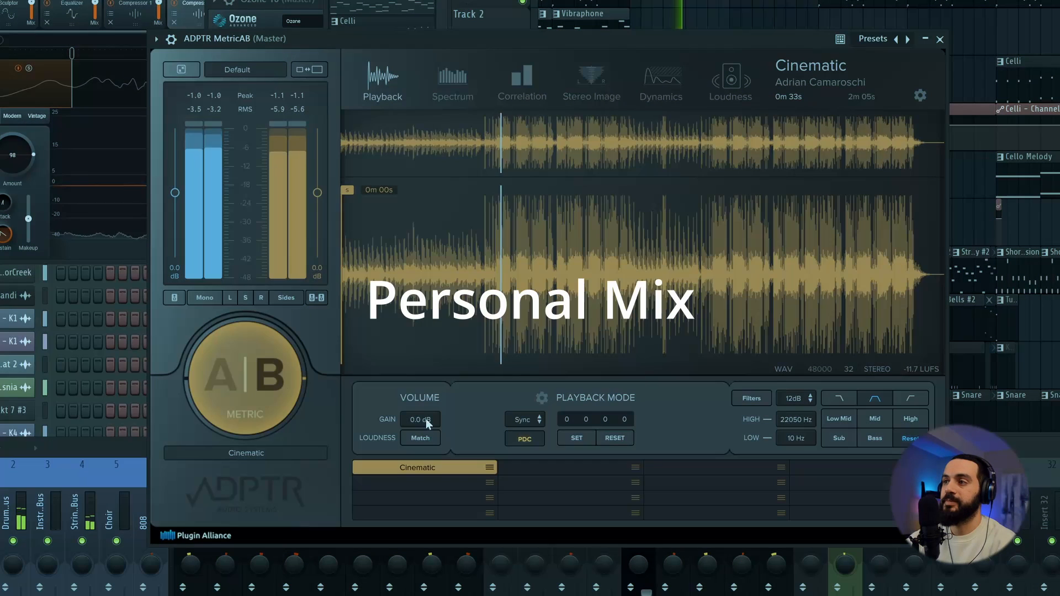
left_click(272, 383)
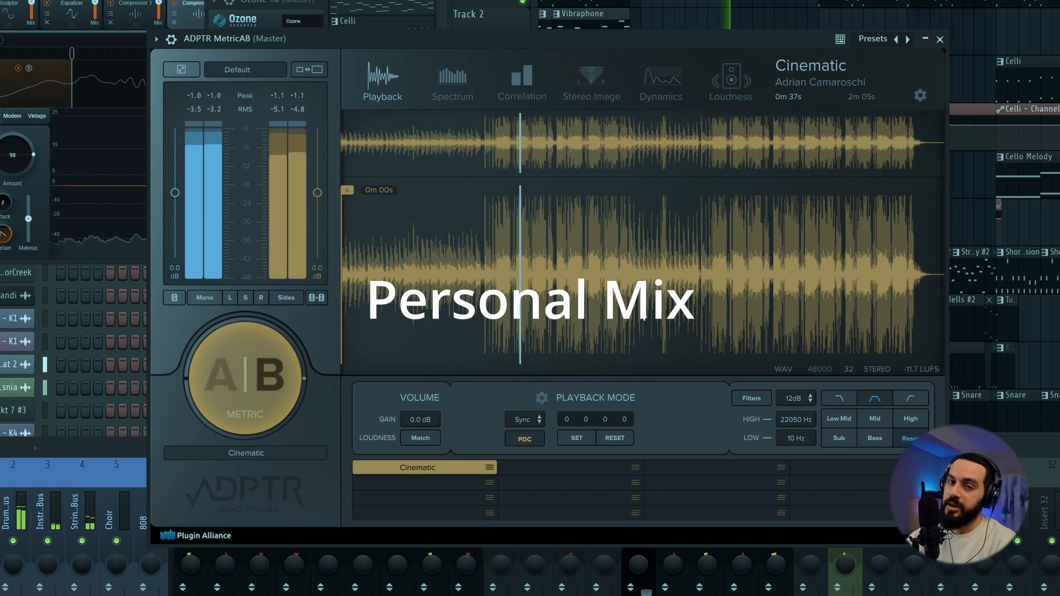
left_click(245, 378)
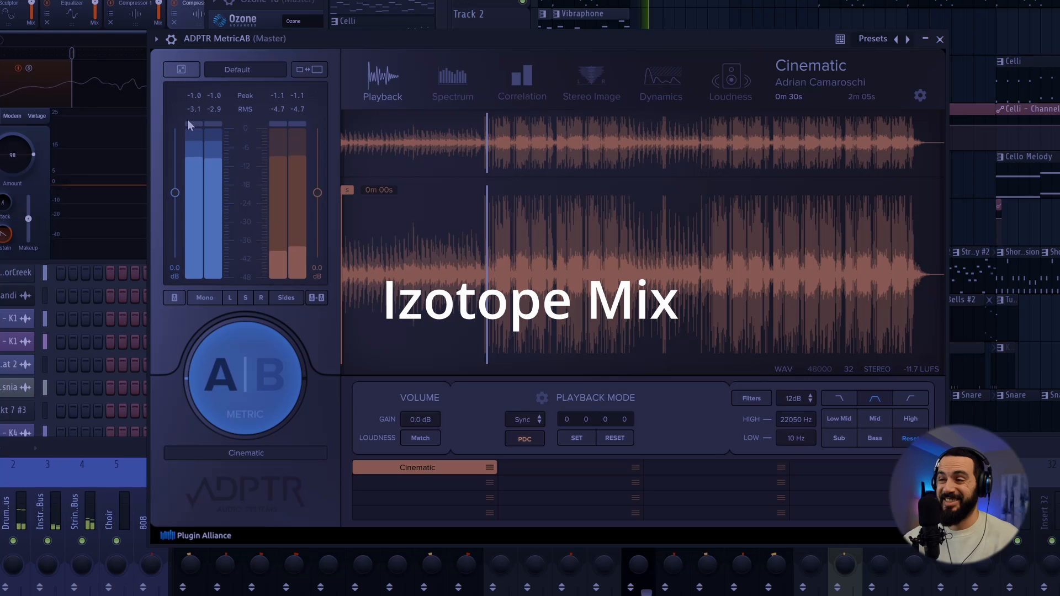
left_click(262, 375)
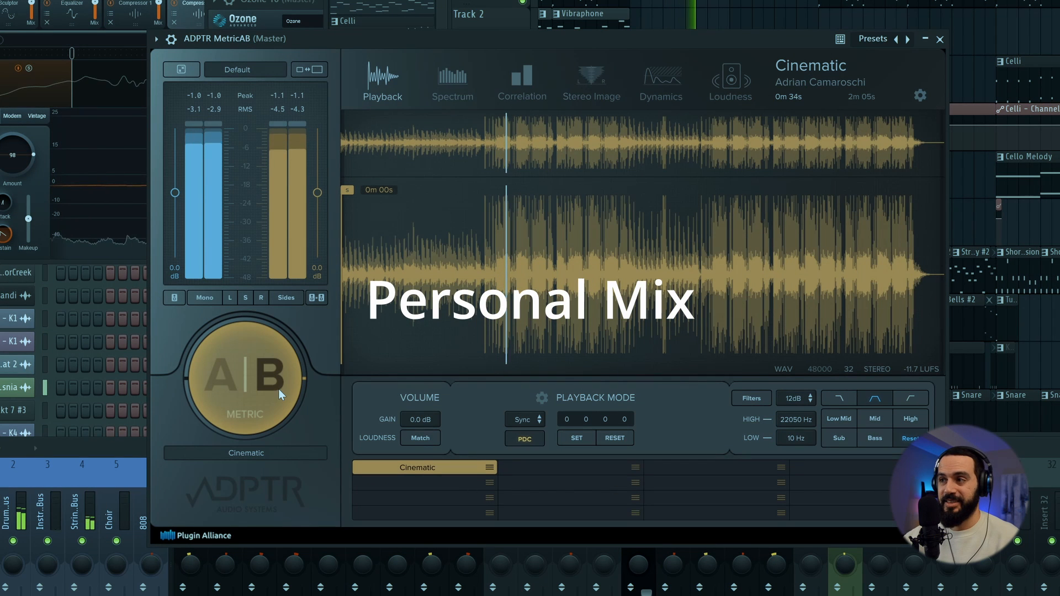
left_click(268, 383)
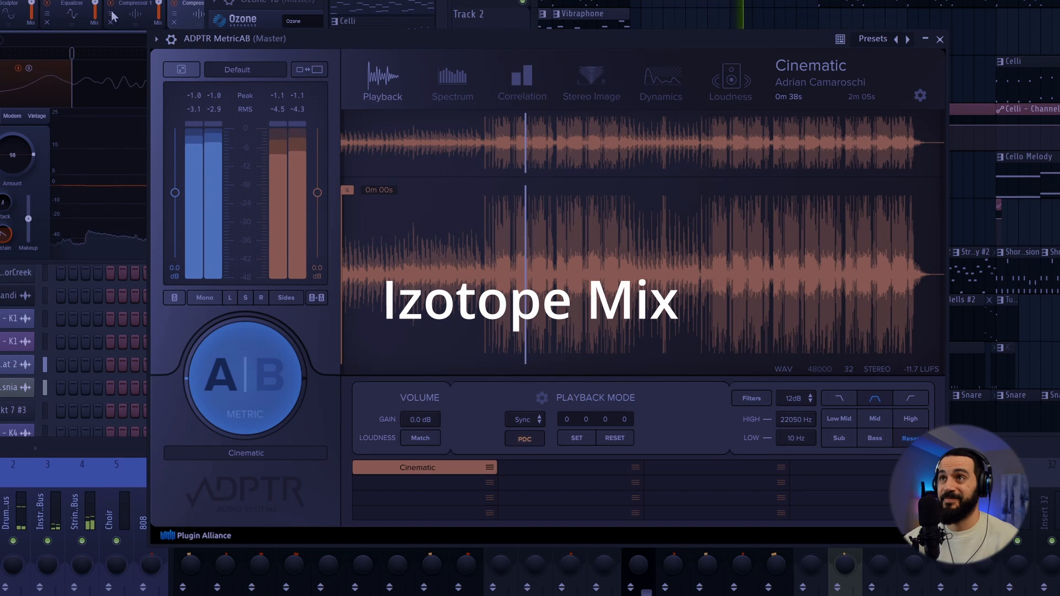
key("space")
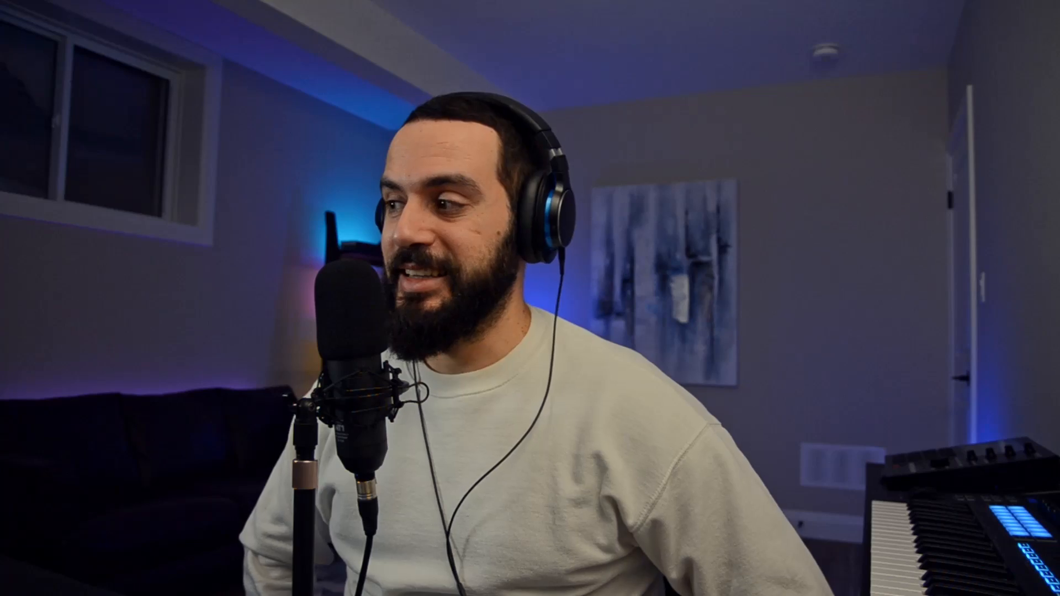